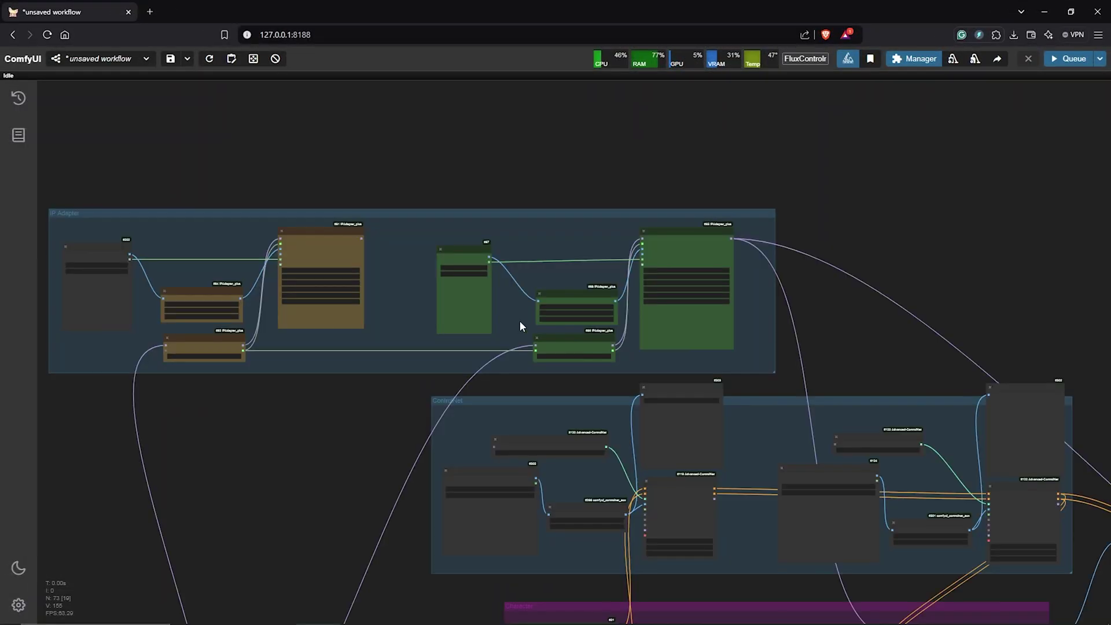
Bypass the node groups below and beyond the Character group, including Compositing 2
{"action": "scroll", "coordinate": [773, 312], "scroll_direction": "down", "scroll_amount": 7}
{"action": "left_click_drag", "start_coordinate": [877, 317], "coordinate": [570, 183]}
{"action": "scroll", "coordinate": [755, 252], "scroll_direction": "down", "scroll_amount": 3}
{"action": "left_click_drag", "start_coordinate": [1005, 295], "coordinate": [763, 281]}
{"action": "scroll", "coordinate": [799, 309], "scroll_direction": "down", "scroll_amount": 1}
{"action": "right_click", "coordinate": [959, 260]}
{"action": "left_click", "coordinate": [993, 395]}
{"action": "right_click", "coordinate": [772, 405]}
{"action": "left_click", "coordinate": [807, 489]}
{"action": "right_click", "coordinate": [570, 406]}
{"action": "left_click", "coordinate": [607, 489]}
Bypass the ControlNet and IP Adapter node groups so only the Character stage stays active
{"action": "right_click", "coordinate": [400, 233]}
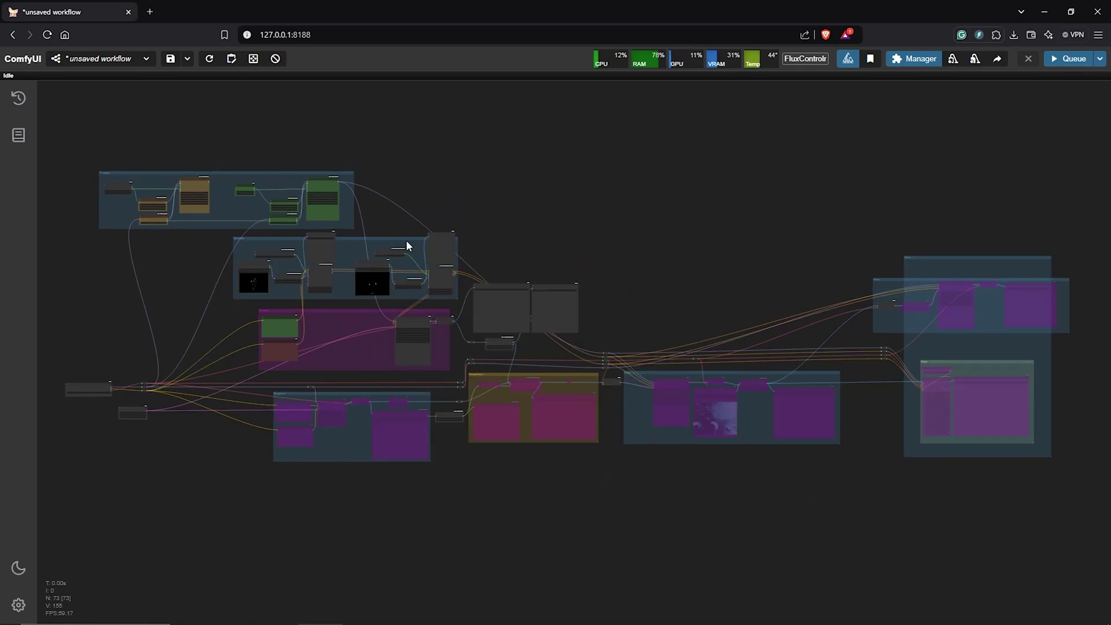
{"action": "right_click", "coordinate": [409, 245]}
{"action": "left_click", "coordinate": [440, 383]}
{"action": "right_click", "coordinate": [222, 169]}
{"action": "right_click", "coordinate": [216, 178]}
{"action": "left_click", "coordinate": [249, 319]}
Set Load Checkpoint to SDXL\protovisionXLHighFidelity3D_release0630Bakedvae.safetensors and shift the Empty Latent Image node slightly down and right
{"action": "left_click_drag", "start_coordinate": [128, 443], "coordinate": [117, 454]}
{"action": "scroll", "coordinate": [186, 412], "scroll_direction": "left", "scroll_amount": 3}
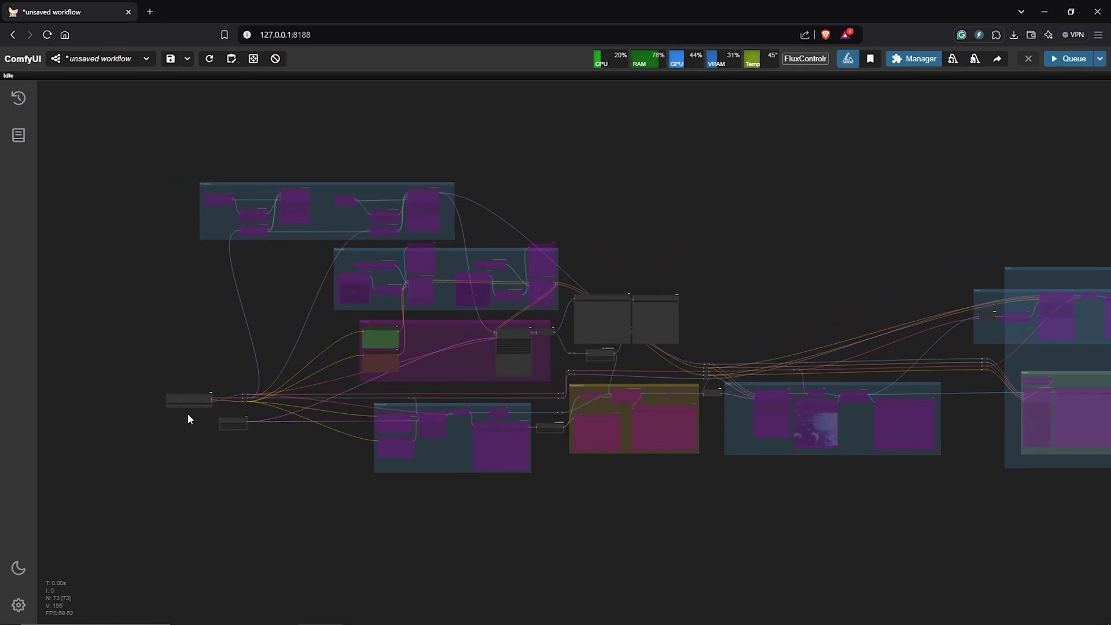
{"action": "scroll", "coordinate": [172, 387], "scroll_direction": "up", "scroll_amount": 20}
{"action": "left_click", "coordinate": [391, 352]}
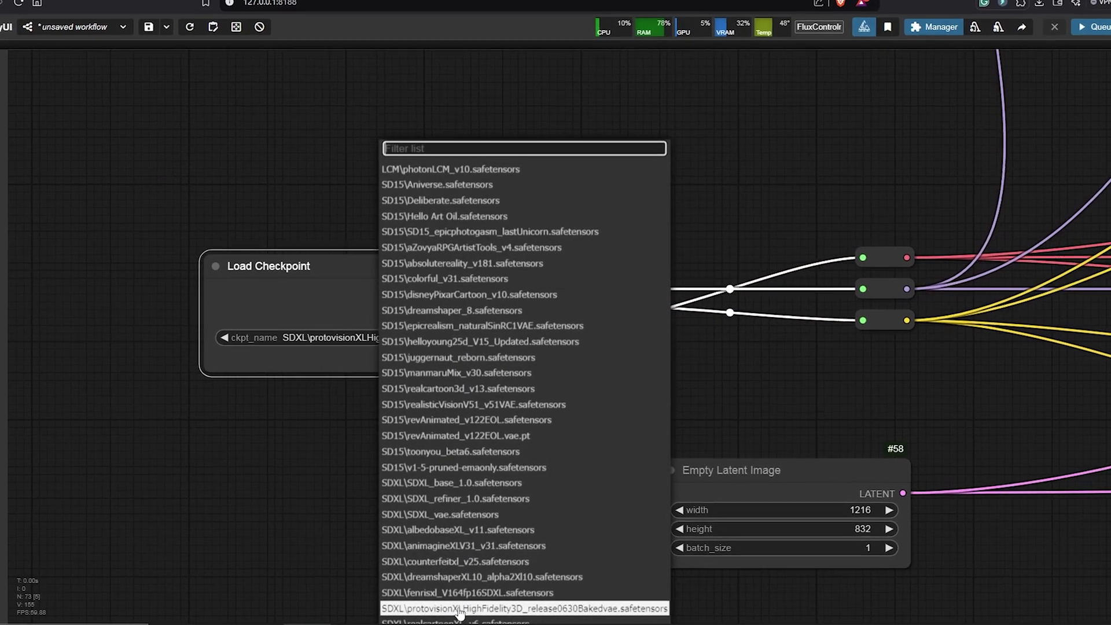
{"action": "left_click", "coordinate": [453, 613]}
{"action": "left_click_drag", "start_coordinate": [496, 407], "coordinate": [253, 357]}
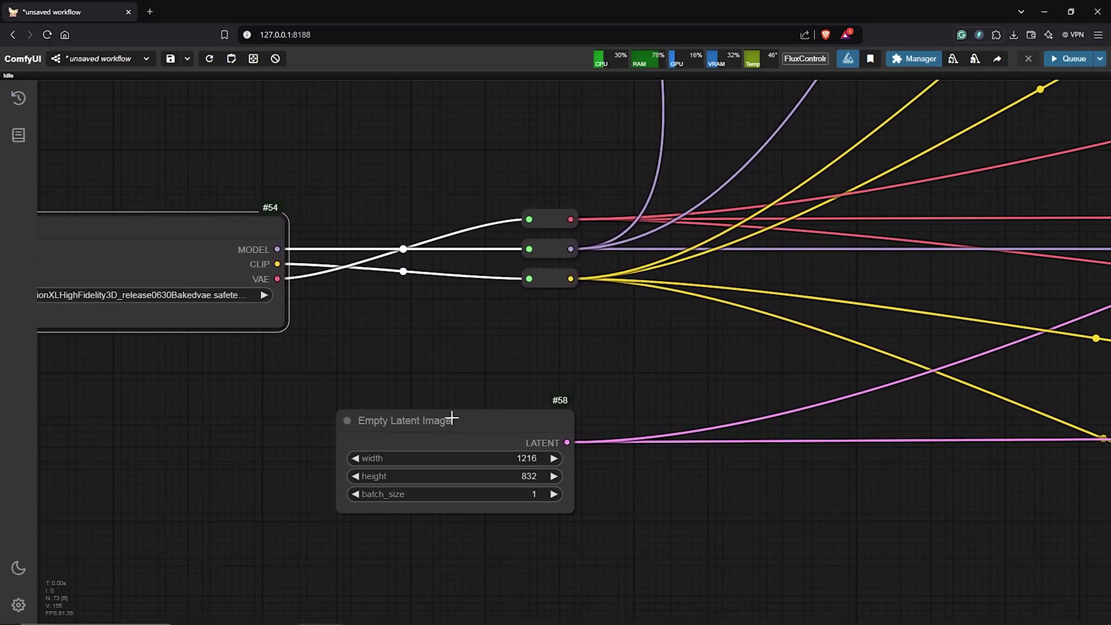
{"action": "left_click_drag", "start_coordinate": [453, 417], "coordinate": [468, 425]}
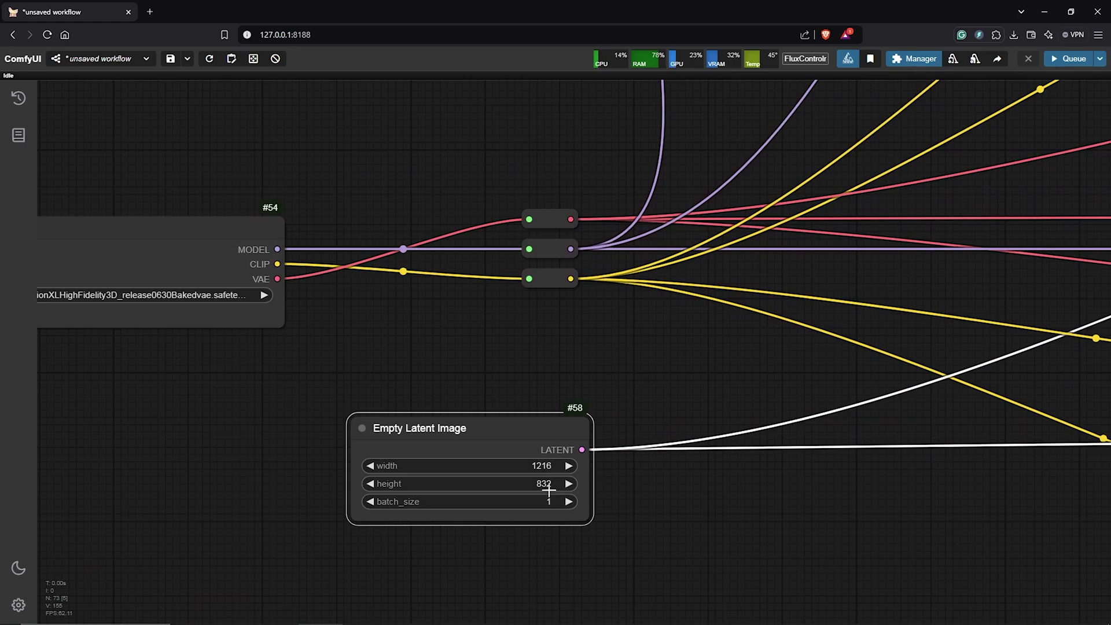
Paste the pumpkin-headed scarecrow description into the empty positive prompt node of the Character group
{"action": "scroll", "coordinate": [662, 496], "scroll_direction": "down", "scroll_amount": 15}
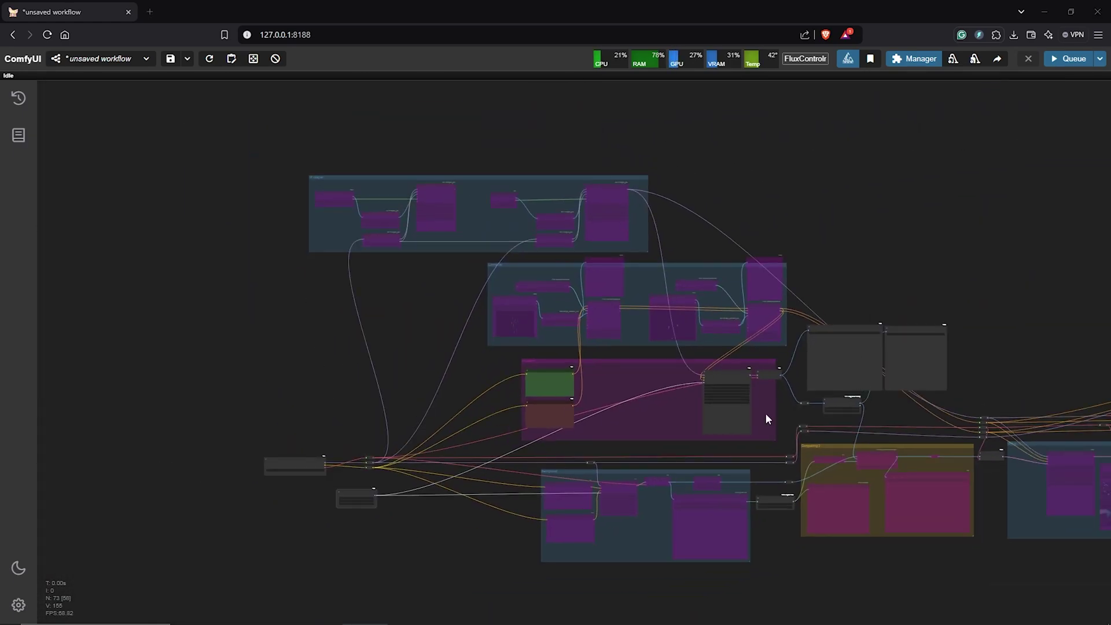
{"action": "scroll", "coordinate": [559, 387], "scroll_direction": "up", "scroll_amount": 15}
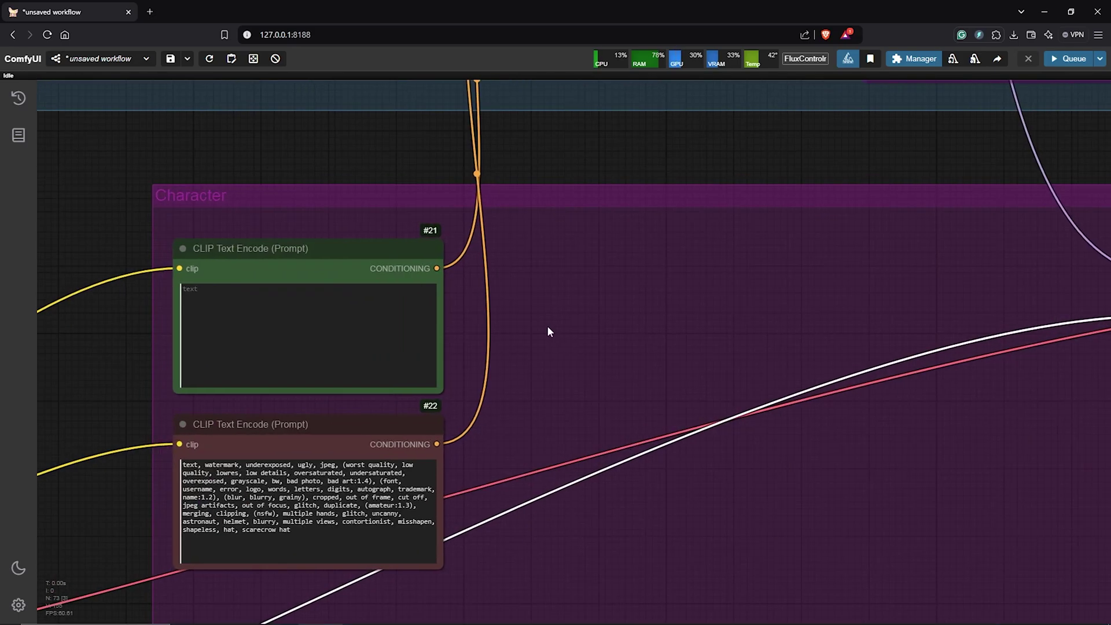
{"action": "left_click_drag", "start_coordinate": [548, 327], "coordinate": [646, 327]}
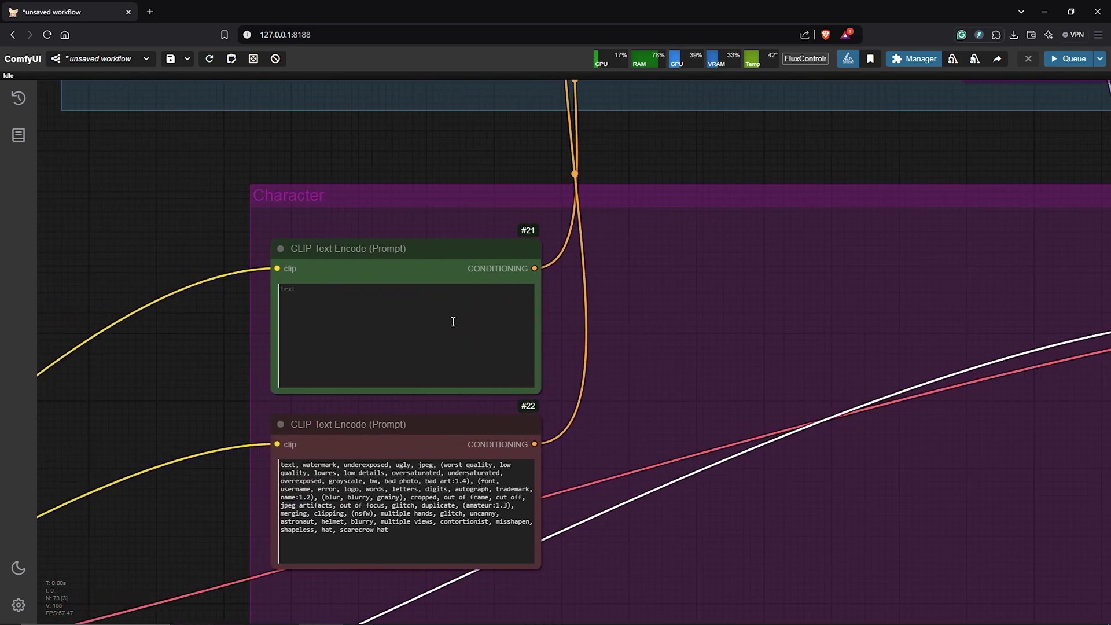
{"action": "scroll", "coordinate": [545, 314], "scroll_direction": "up", "scroll_amount": 2}
{"action": "left_click", "coordinate": [348, 283]}
{"action": "right_click", "coordinate": [353, 318]}
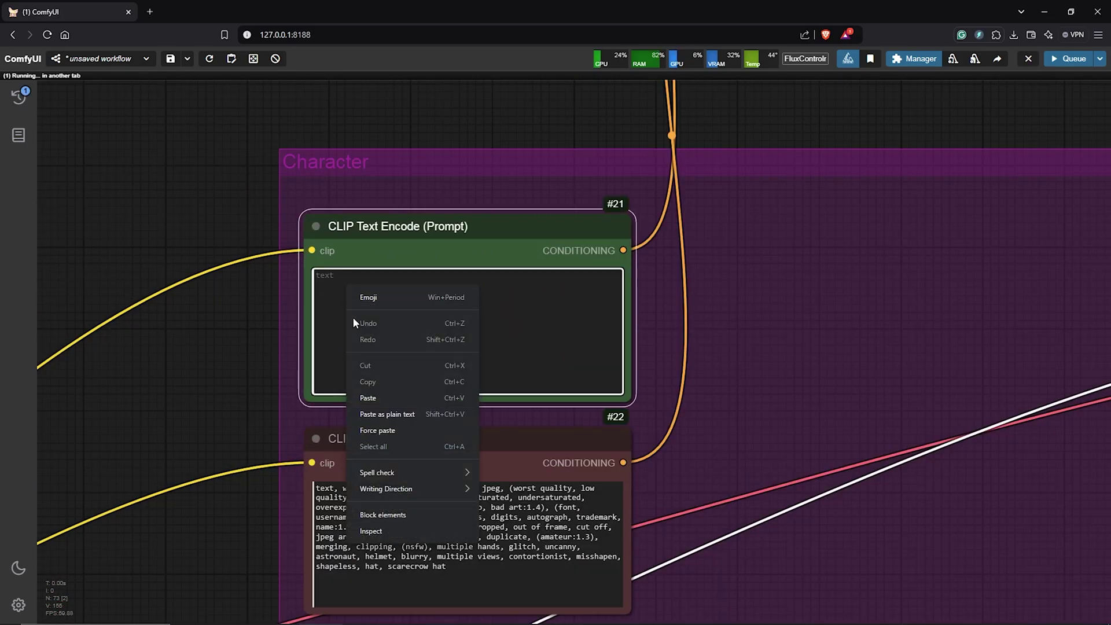
{"action": "left_click", "coordinate": [369, 397]}
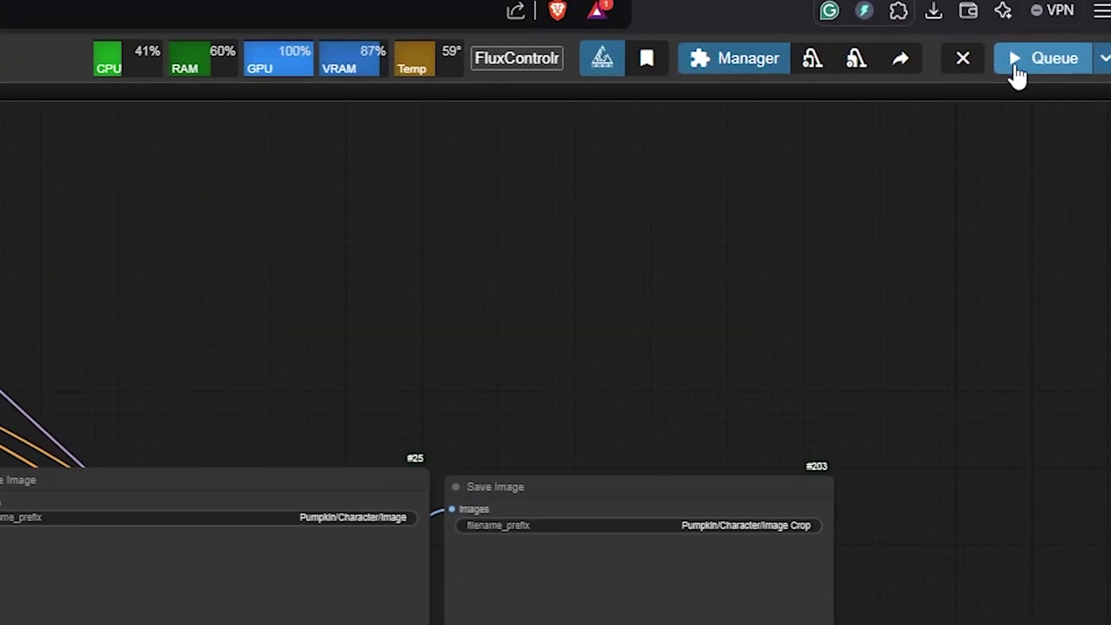
Queue the workflow and examine the generated character image beside its background-removed version
{"action": "left_click", "coordinate": [1040, 69]}
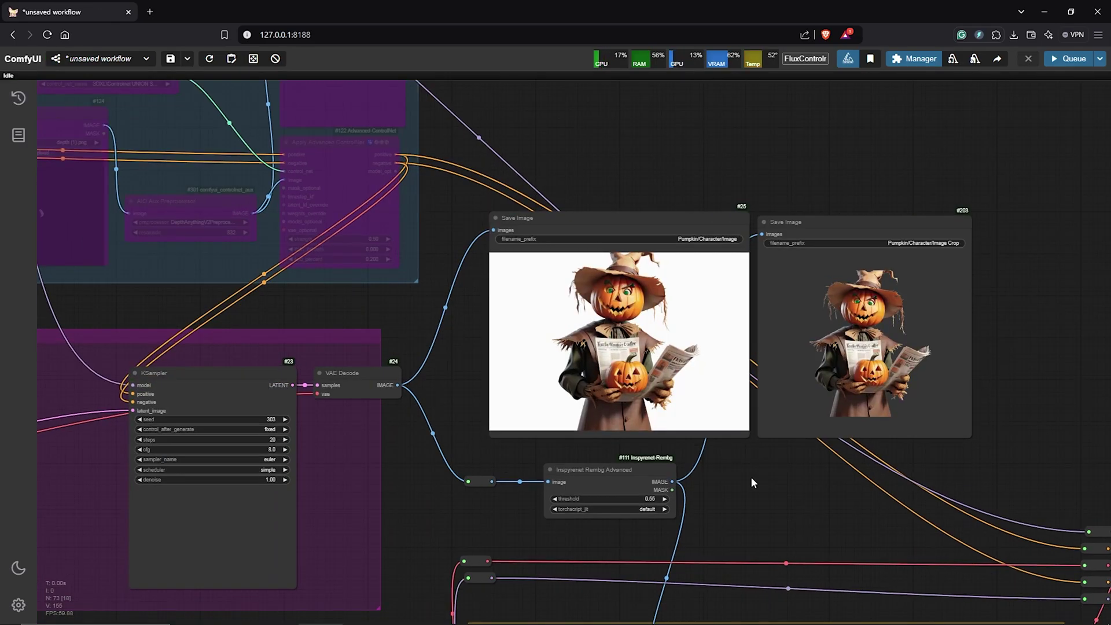
{"action": "scroll", "coordinate": [751, 477], "scroll_direction": "up", "scroll_amount": 1}
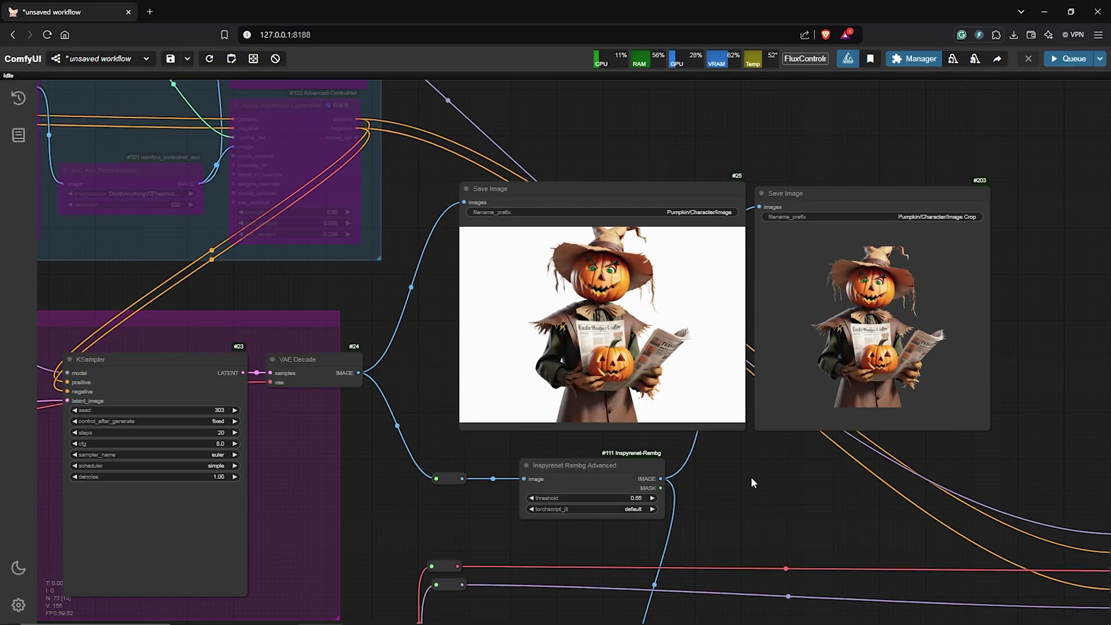
{"action": "left_click_drag", "start_coordinate": [751, 457], "coordinate": [741, 498]}
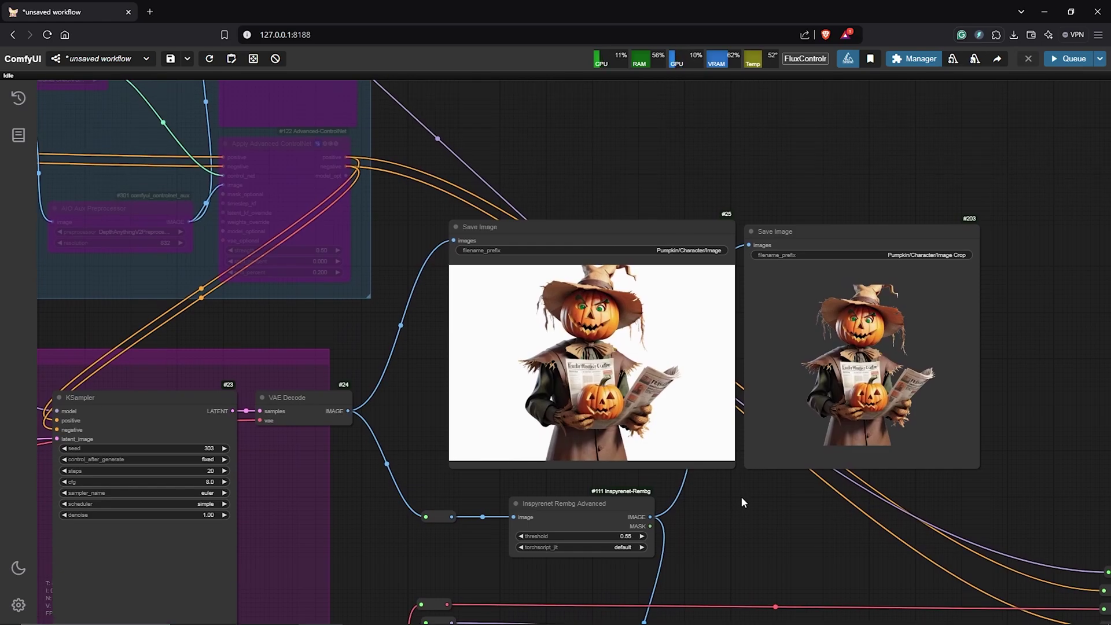
{"action": "scroll", "coordinate": [741, 496], "scroll_direction": "up", "scroll_amount": 4}
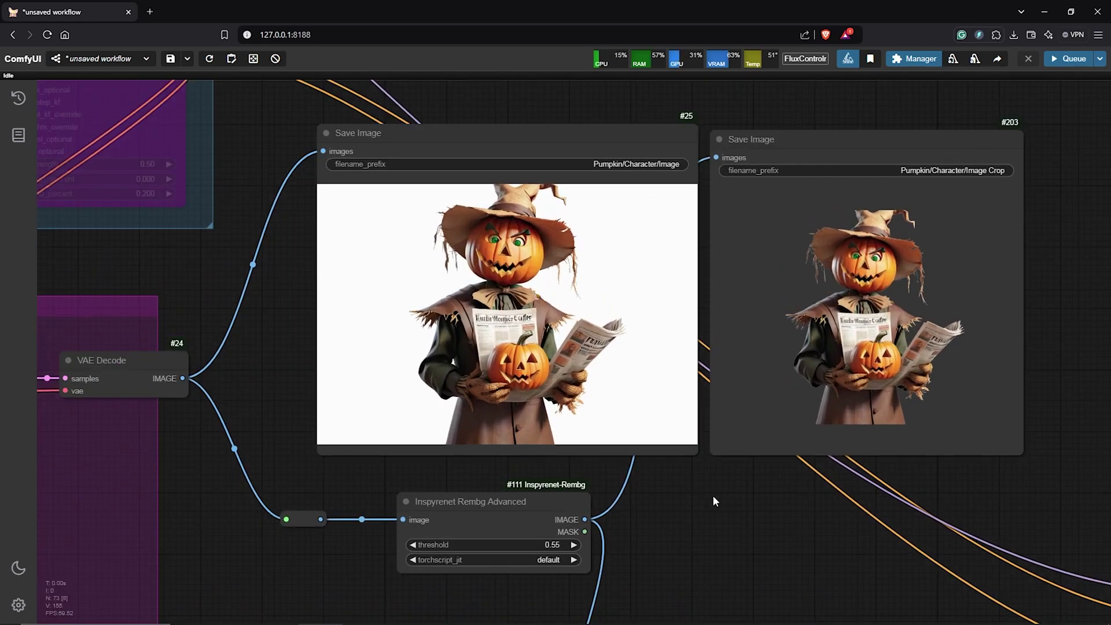
{"action": "left_click_drag", "start_coordinate": [714, 496], "coordinate": [719, 563]}
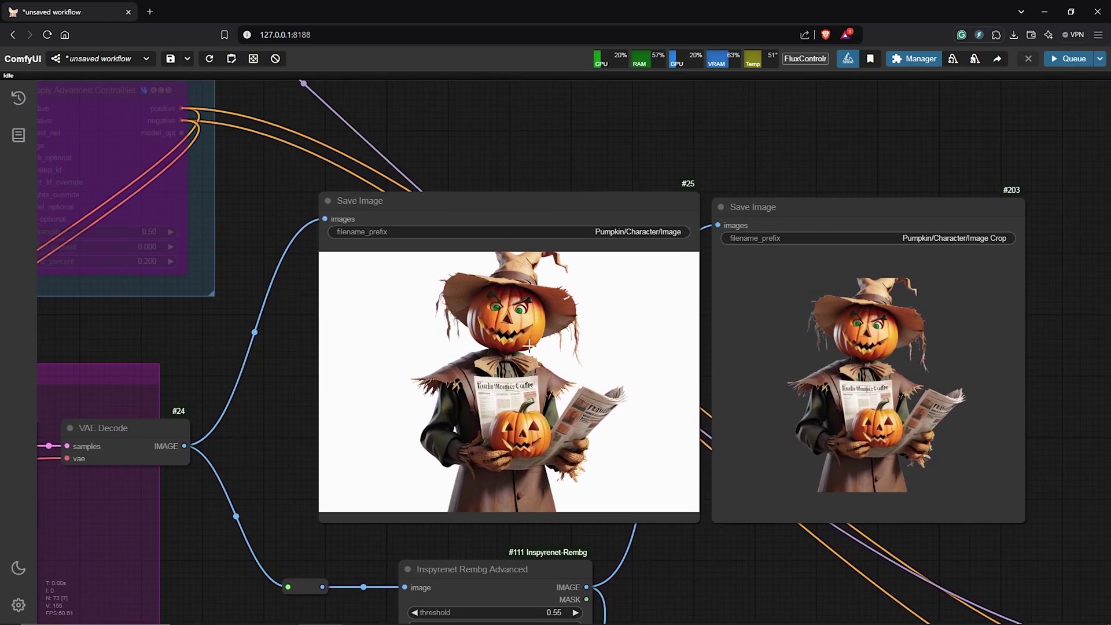
Align the Image Crop Save Image node with the one beside it and queue another run
{"action": "left_click_drag", "start_coordinate": [886, 204], "coordinate": [893, 198]}
{"action": "left_click", "coordinate": [667, 209]}
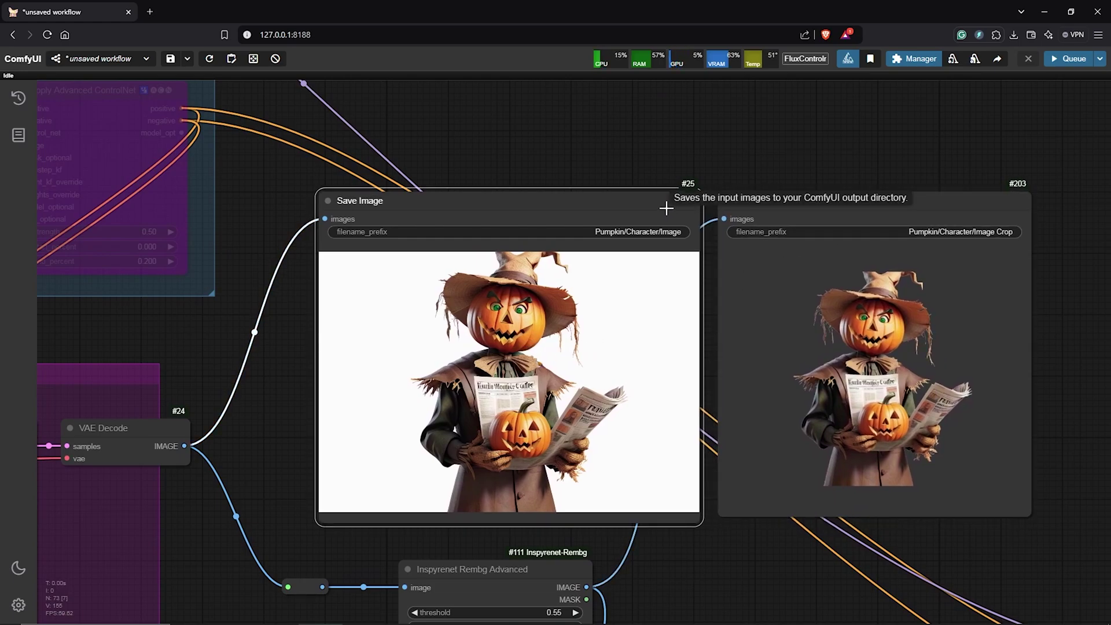
{"action": "key", "text": "ctrl+Return"}
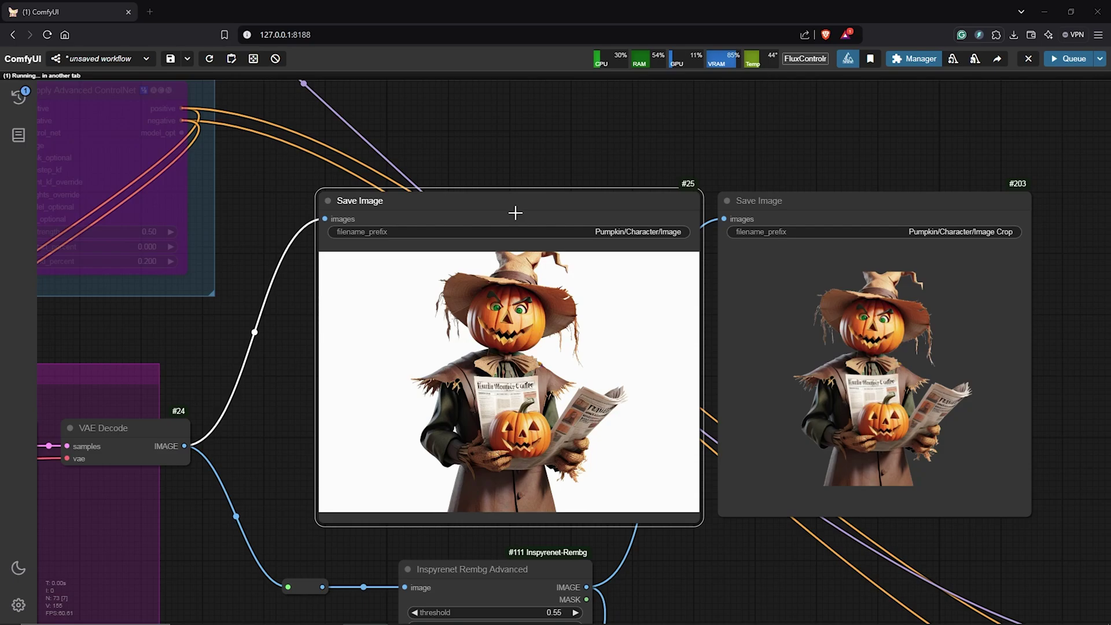
Reactivate the IP Adapter group by setting its nodes to Always
{"action": "scroll", "coordinate": [524, 211], "scroll_direction": "down", "scroll_amount": 8}
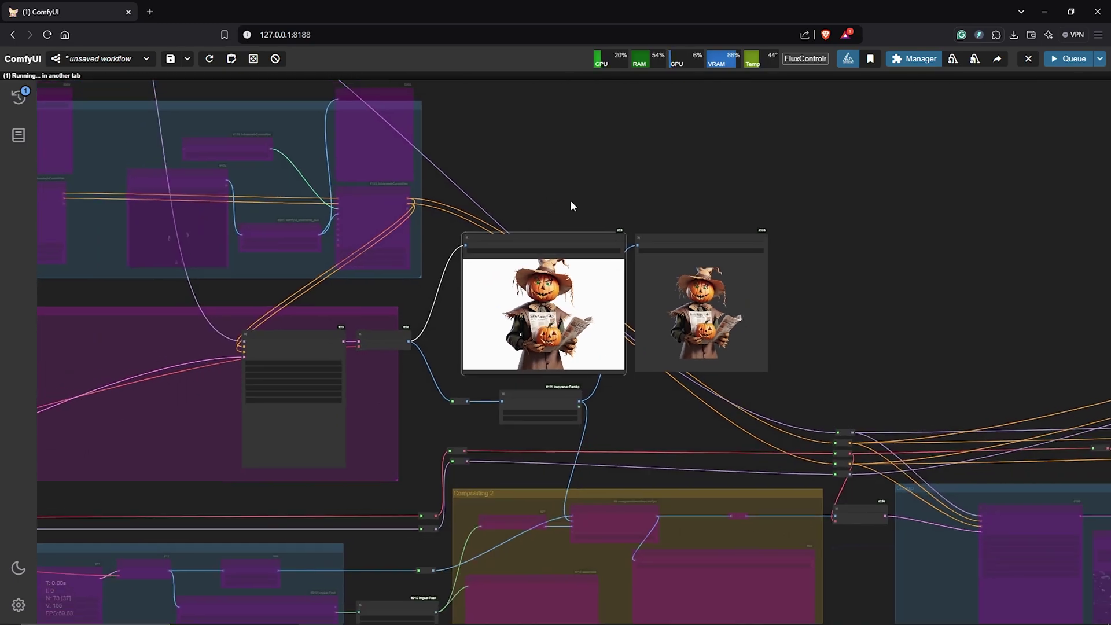
{"action": "left_click_drag", "start_coordinate": [570, 206], "coordinate": [850, 363]}
{"action": "left_click_drag", "start_coordinate": [521, 228], "coordinate": [922, 317]}
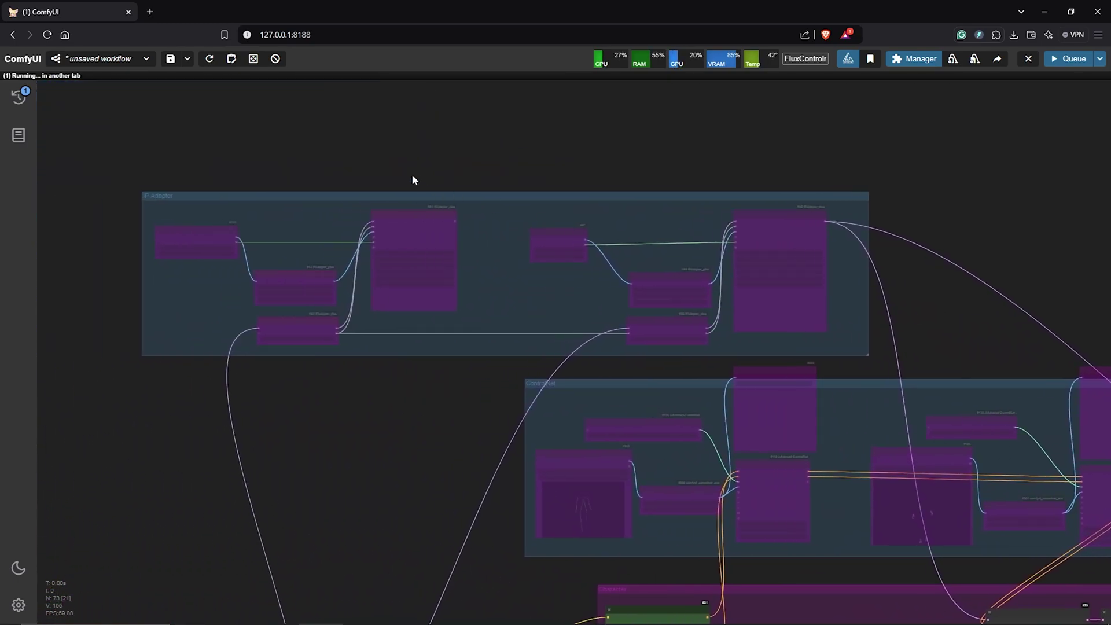
{"action": "scroll", "coordinate": [546, 195], "scroll_direction": "up", "scroll_amount": 1}
{"action": "left_click_drag", "start_coordinate": [545, 194], "coordinate": [612, 196]}
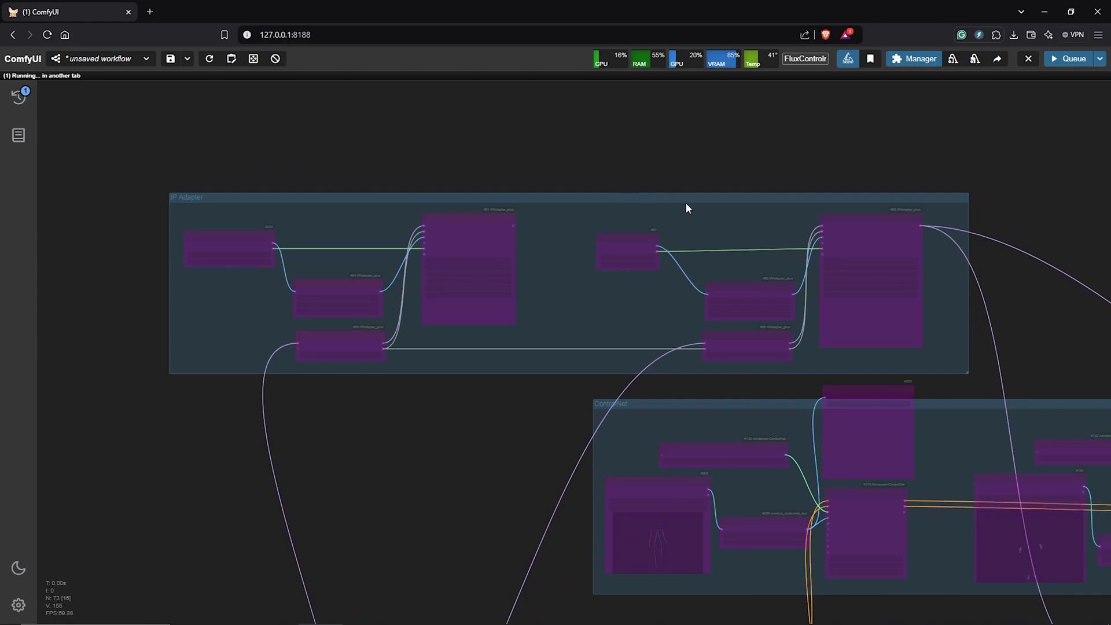
{"action": "right_click", "coordinate": [363, 168]}
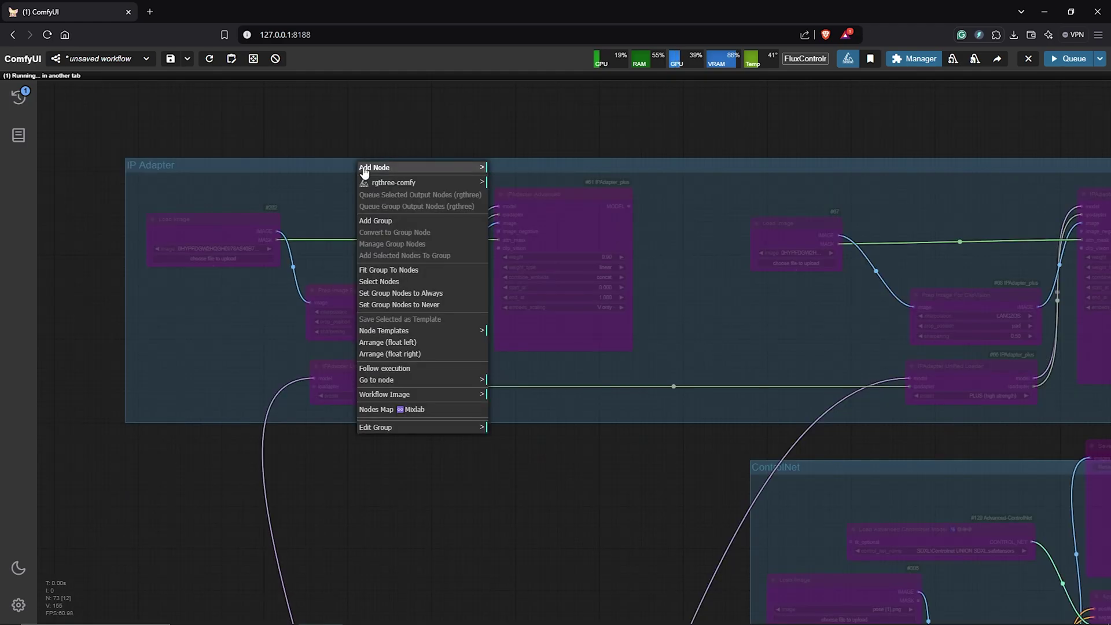
{"action": "left_click", "coordinate": [418, 298]}
Load the Face_00001_ image into the first IP Adapter Load Image node and mask its pumpkin head and shoulders at full opacity
{"action": "left_click", "coordinate": [223, 259]}
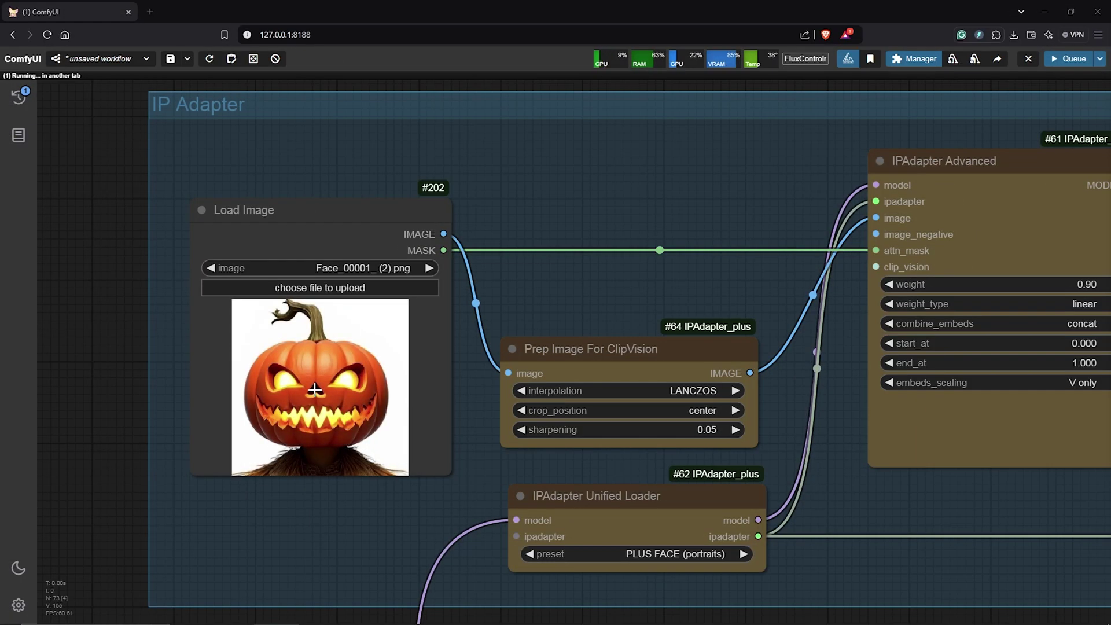
{"action": "right_click", "coordinate": [316, 359]}
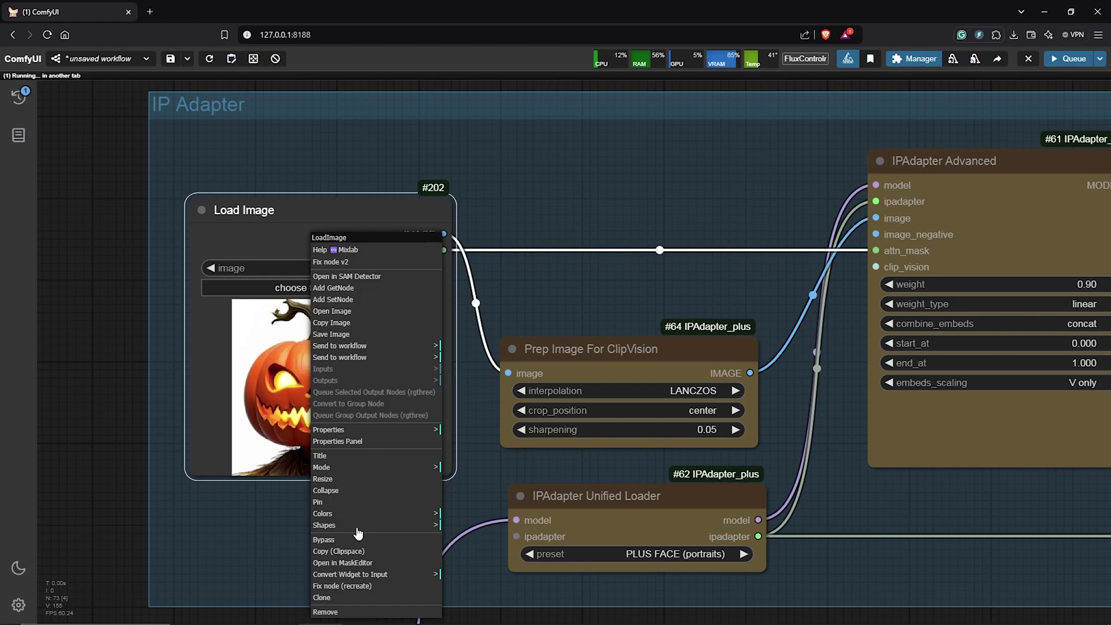
{"action": "left_click", "coordinate": [366, 563]}
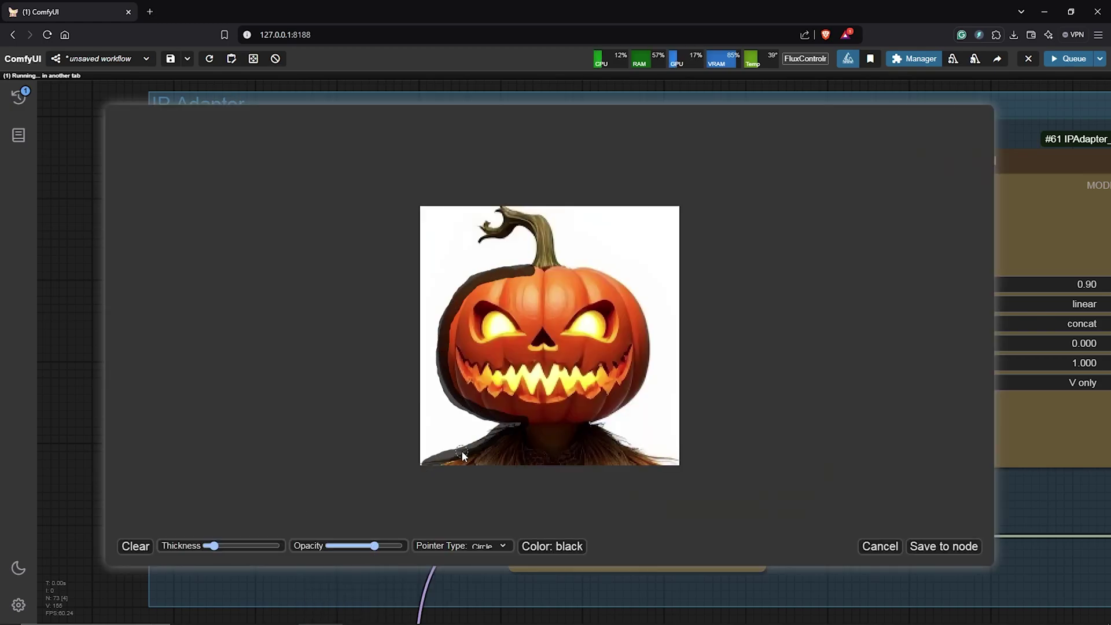
{"action": "left_click_drag", "start_coordinate": [375, 545], "coordinate": [397, 545]}
{"action": "mouse_move", "coordinate": [596, 339]}
{"action": "left_mouse_down"}
{"action": "mouse_move", "coordinate": [512, 313]}
{"action": "mouse_move", "coordinate": [541, 379]}
{"action": "left_mouse_up"}
{"action": "scroll", "coordinate": [541, 380], "scroll_direction": "down", "scroll_amount": 20}
{"action": "left_click_drag", "start_coordinate": [475, 455], "coordinate": [641, 464]}
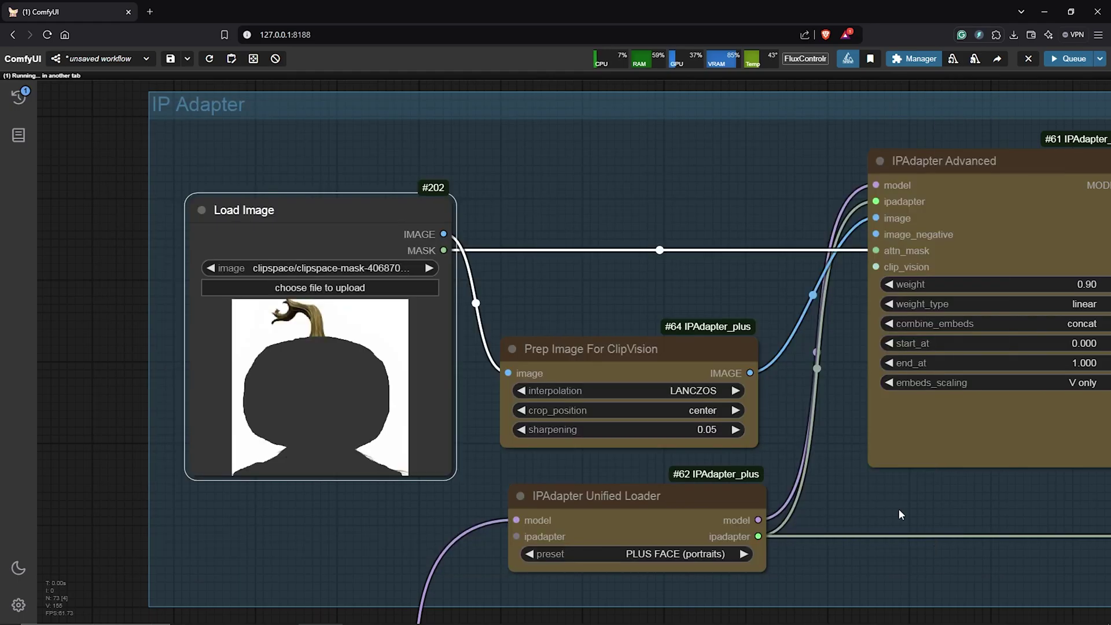
Load Body_00002_.png into the second Load Image node of the IP Adapter group
{"action": "scroll", "coordinate": [900, 511], "scroll_direction": "down", "scroll_amount": 2}
{"action": "scroll", "coordinate": [970, 512], "scroll_direction": "down", "scroll_amount": 5}
{"action": "left_click_drag", "start_coordinate": [1094, 457], "coordinate": [485, 344]}
{"action": "scroll", "coordinate": [784, 456], "scroll_direction": "up", "scroll_amount": 6}
{"action": "left_click", "coordinate": [684, 257]}
{"action": "left_click", "coordinate": [685, 255]}
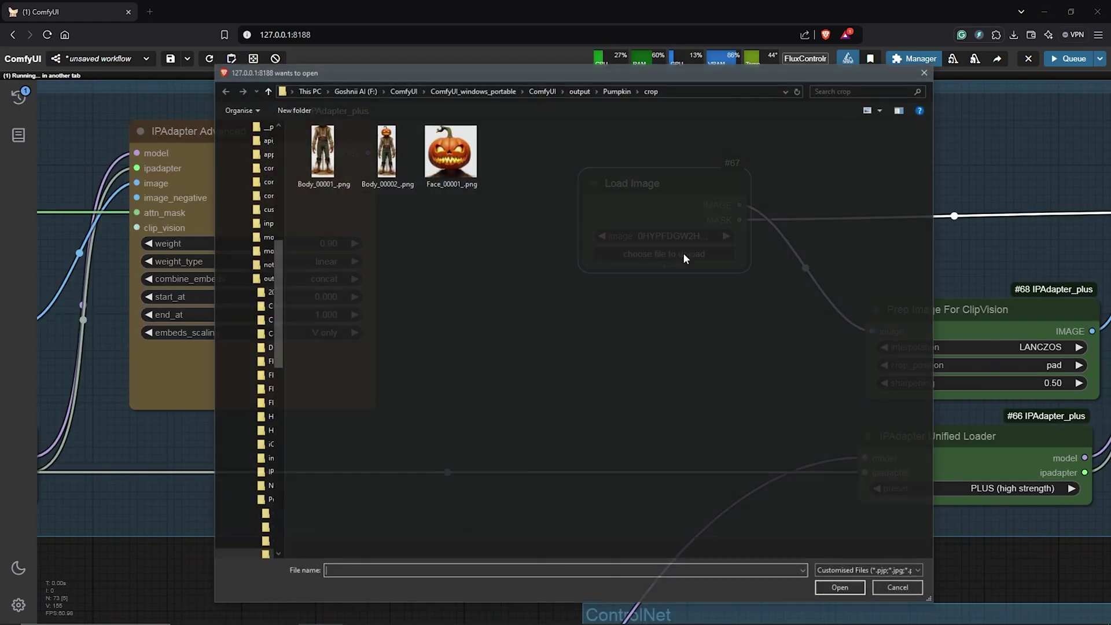
{"action": "left_click", "coordinate": [383, 155]}
{"action": "left_click", "coordinate": [856, 591]}
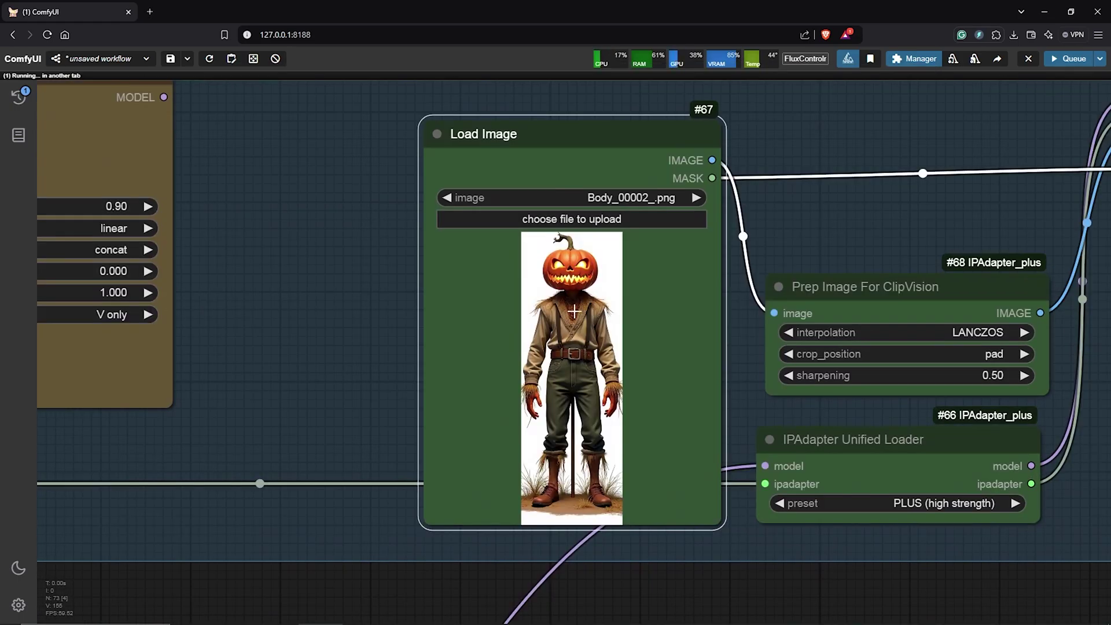
Mask the scarecrow's body below the pumpkin head and save the mask to the second Load Image node
{"action": "right_click", "coordinate": [575, 227]}
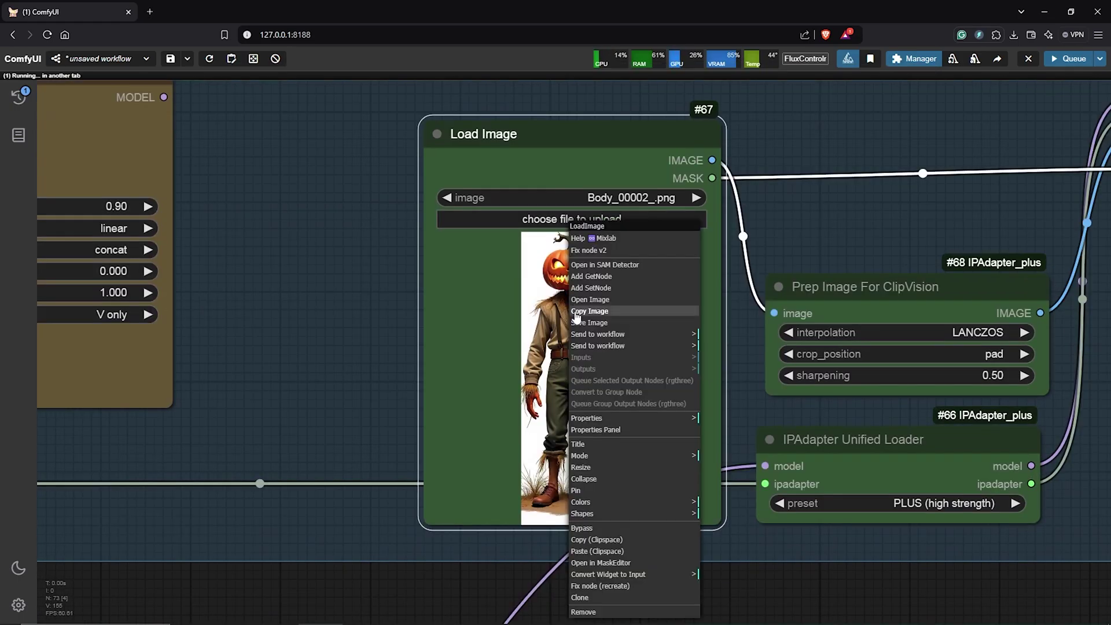
{"action": "left_click", "coordinate": [599, 563]}
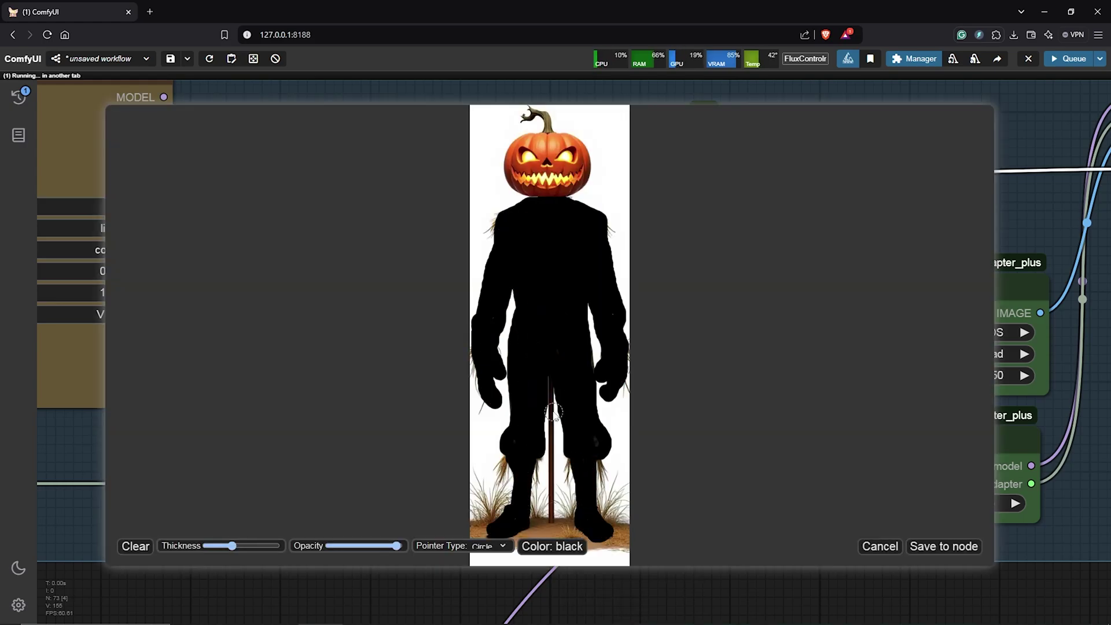
{"action": "left_click", "coordinate": [938, 553]}
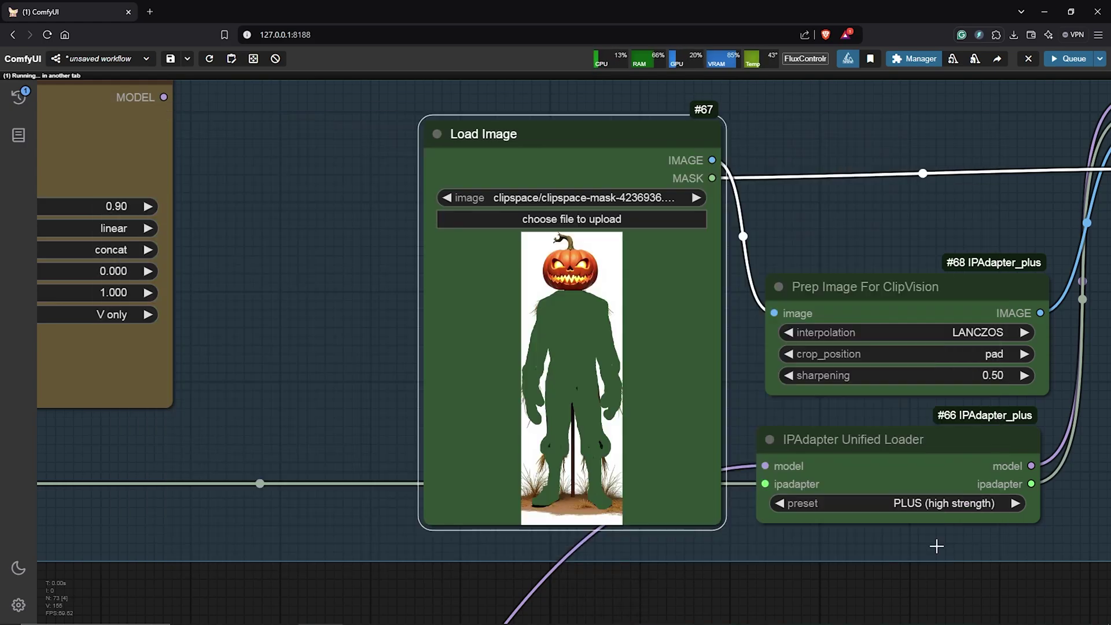
Queue the workflow with the IP Adapter active and examine the new character image and its cropped version
{"action": "scroll", "coordinate": [585, 345], "scroll_direction": "down", "scroll_amount": 12}
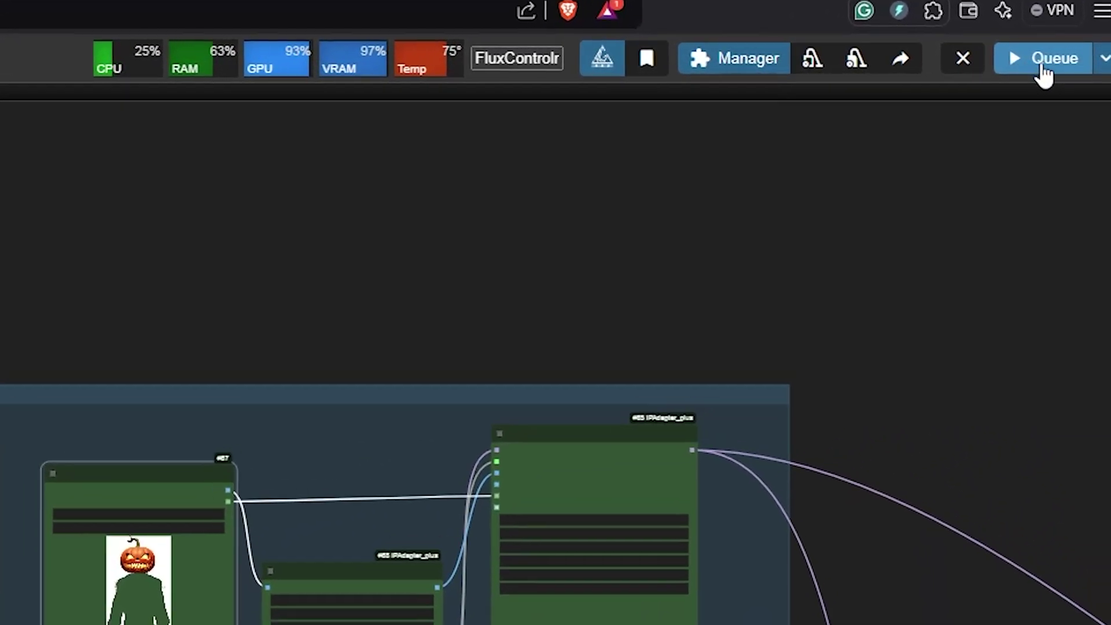
{"action": "left_click", "coordinate": [1042, 65]}
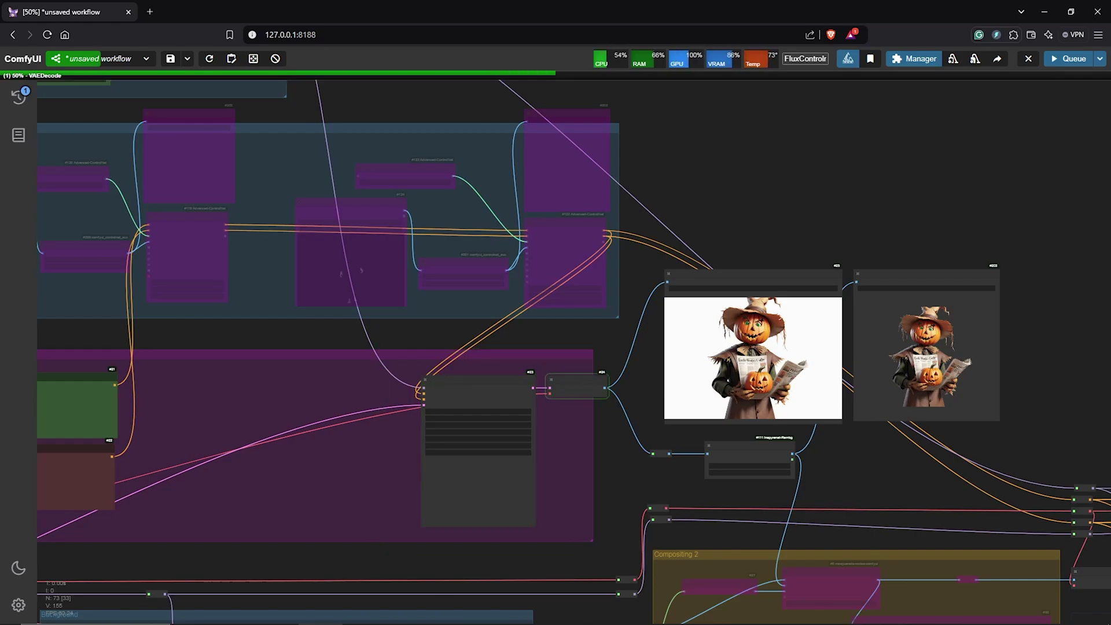
{"action": "left_click_drag", "start_coordinate": [1005, 359], "coordinate": [847, 369]}
{"action": "scroll", "coordinate": [651, 386], "scroll_direction": "up", "scroll_amount": 6}
{"action": "left_click_drag", "start_coordinate": [706, 526], "coordinate": [753, 533]}
{"action": "scroll", "coordinate": [846, 204], "scroll_direction": "up", "scroll_amount": 2}
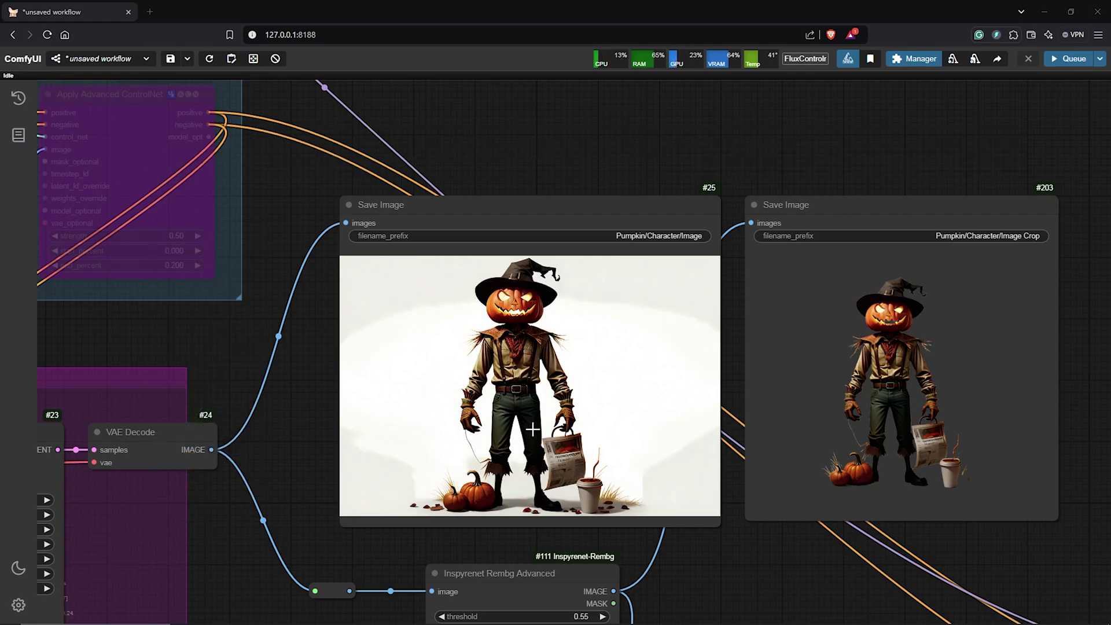
Set all nodes in the ControlNet group to always run
{"action": "scroll", "coordinate": [520, 150], "scroll_direction": "down", "scroll_amount": 7}
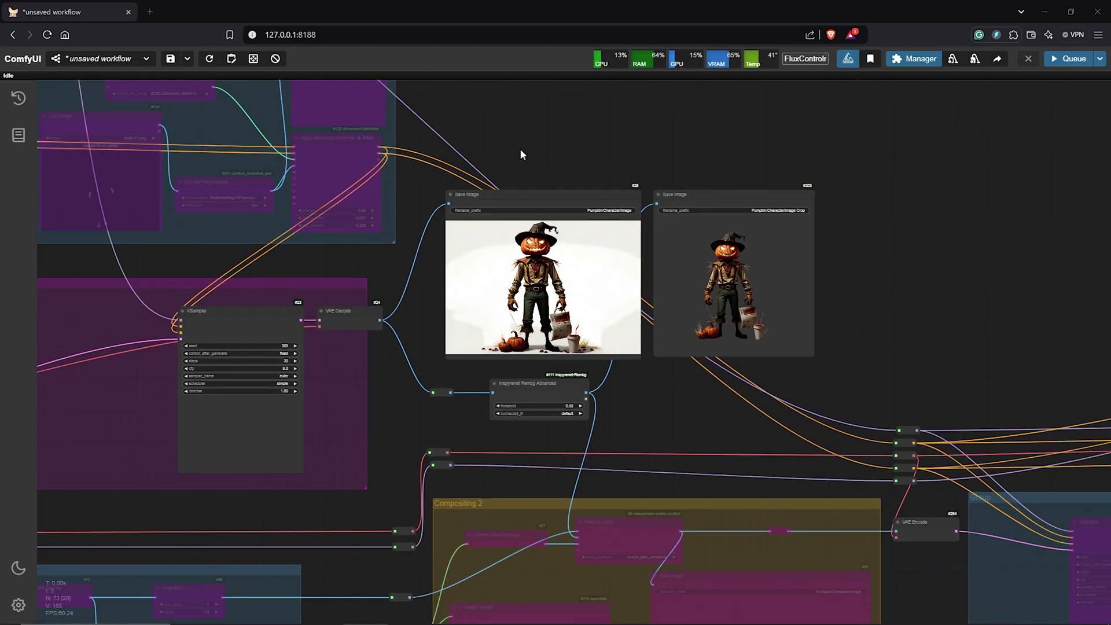
{"action": "left_click_drag", "start_coordinate": [520, 148], "coordinate": [950, 328]}
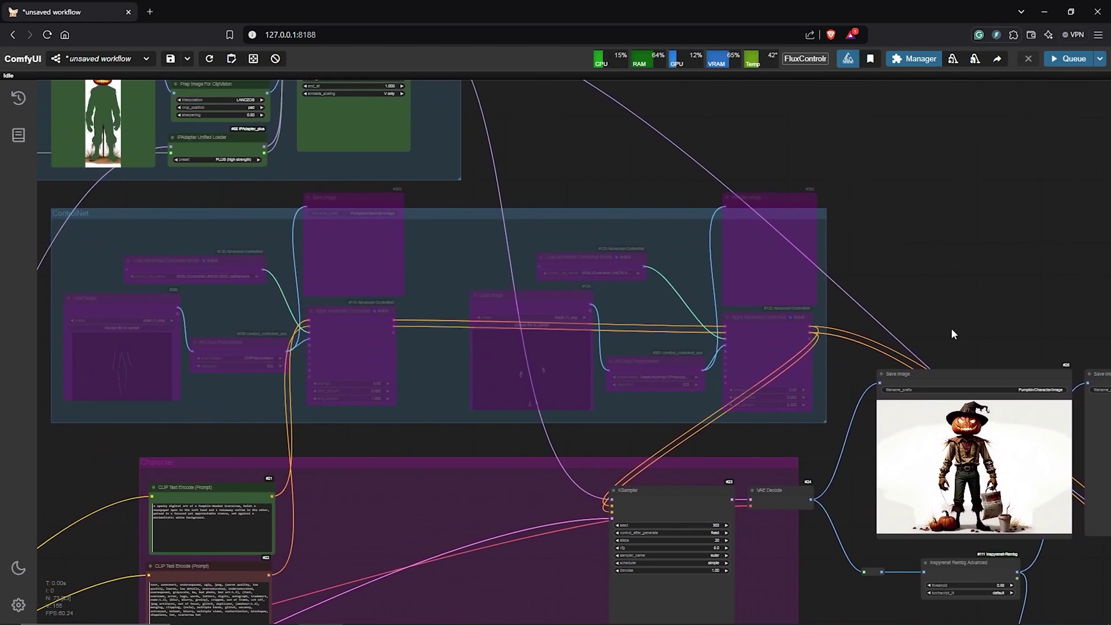
{"action": "scroll", "coordinate": [950, 327], "scroll_direction": "down", "scroll_amount": 1}
{"action": "left_click_drag", "start_coordinate": [453, 226], "coordinate": [459, 228]}
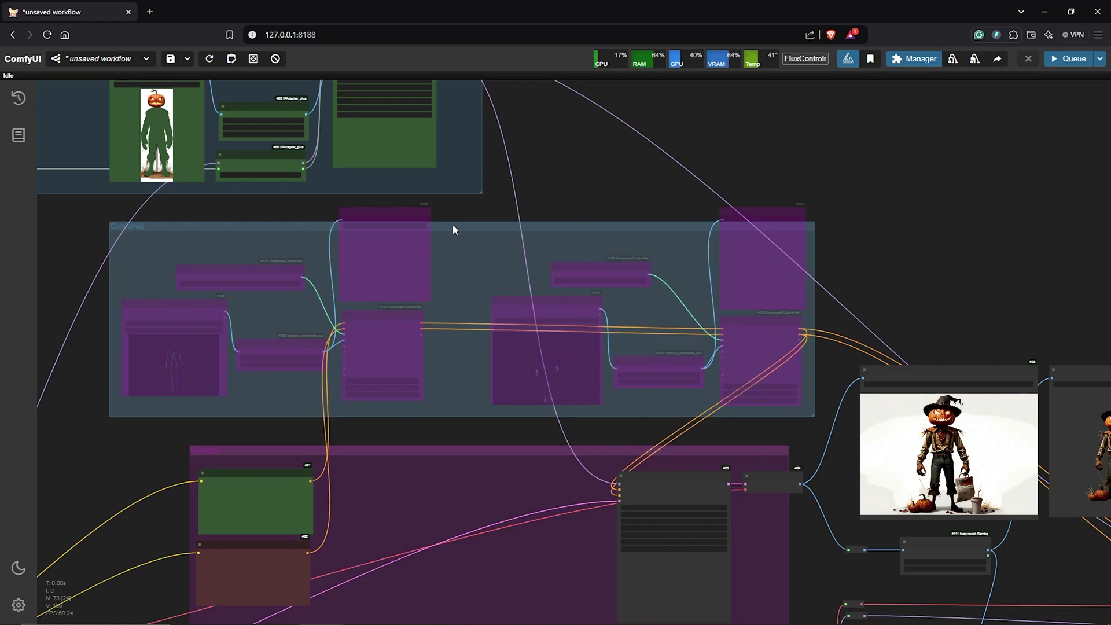
{"action": "right_click", "coordinate": [459, 228]}
{"action": "left_click", "coordinate": [491, 350]}
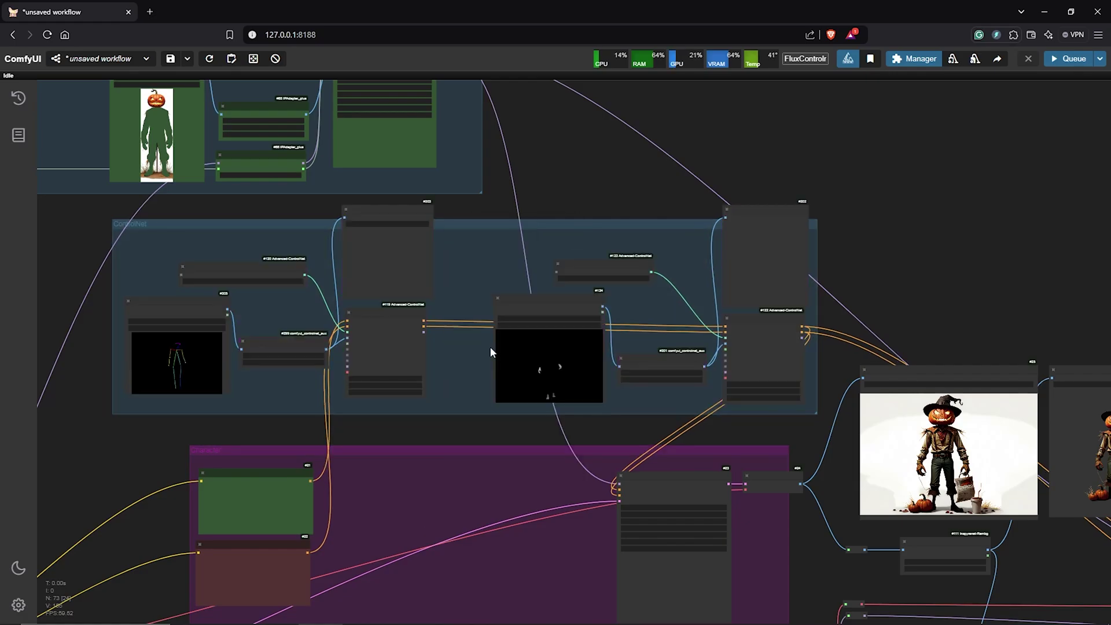
Load Reading.png into the first Load Image node of the ControlNet group
{"action": "left_click_drag", "start_coordinate": [487, 343], "coordinate": [636, 372]}
{"action": "scroll", "coordinate": [238, 379], "scroll_direction": "up", "scroll_amount": 8}
{"action": "left_click_drag", "start_coordinate": [174, 323], "coordinate": [137, 410]}
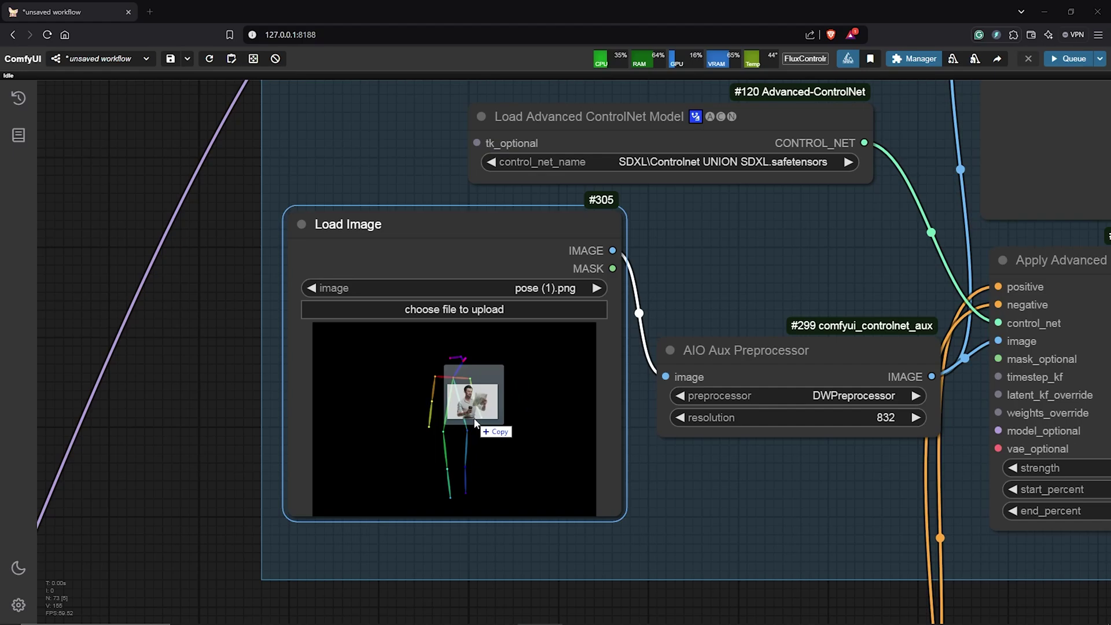
{"action": "left_click_drag", "start_coordinate": [474, 423], "coordinate": [474, 423]}
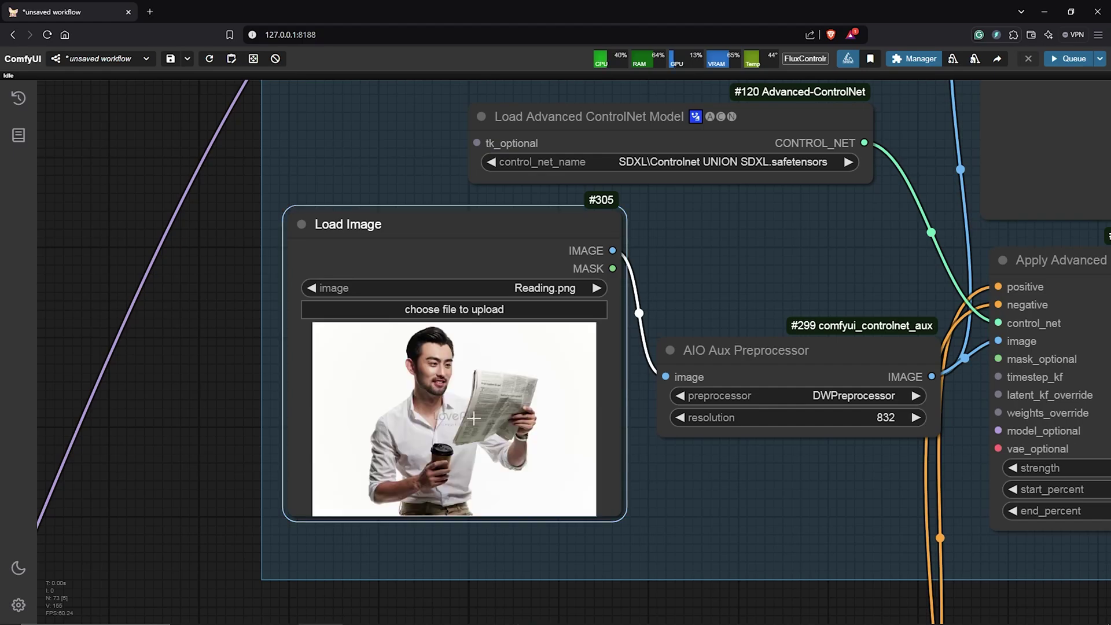
{"action": "left_click", "coordinate": [211, 384]}
In the first ControlNet branch, select DWPreprocessor as the preprocessor and SDXL\Controlnet UNION SDXL.safetensors as the ControlNet model
{"action": "scroll", "coordinate": [211, 383], "scroll_direction": "down", "scroll_amount": 4}
{"action": "left_click_drag", "start_coordinate": [233, 380], "coordinate": [137, 377]}
{"action": "left_click_drag", "start_coordinate": [586, 412], "coordinate": [437, 406]}
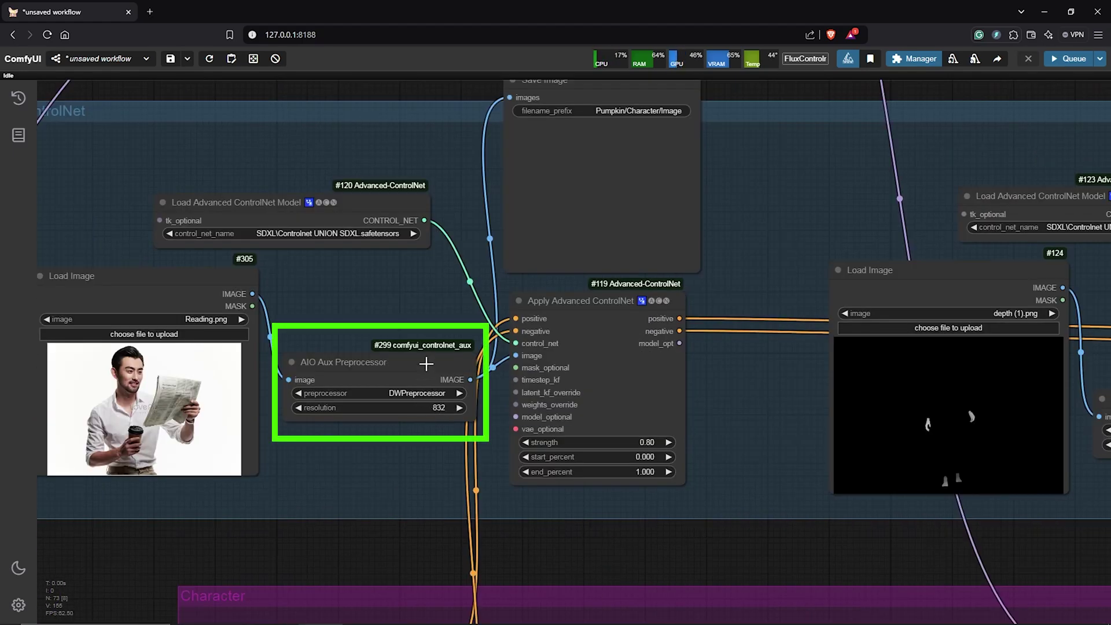
{"action": "left_click_drag", "start_coordinate": [427, 364], "coordinate": [425, 357]}
{"action": "left_click", "coordinate": [421, 386]}
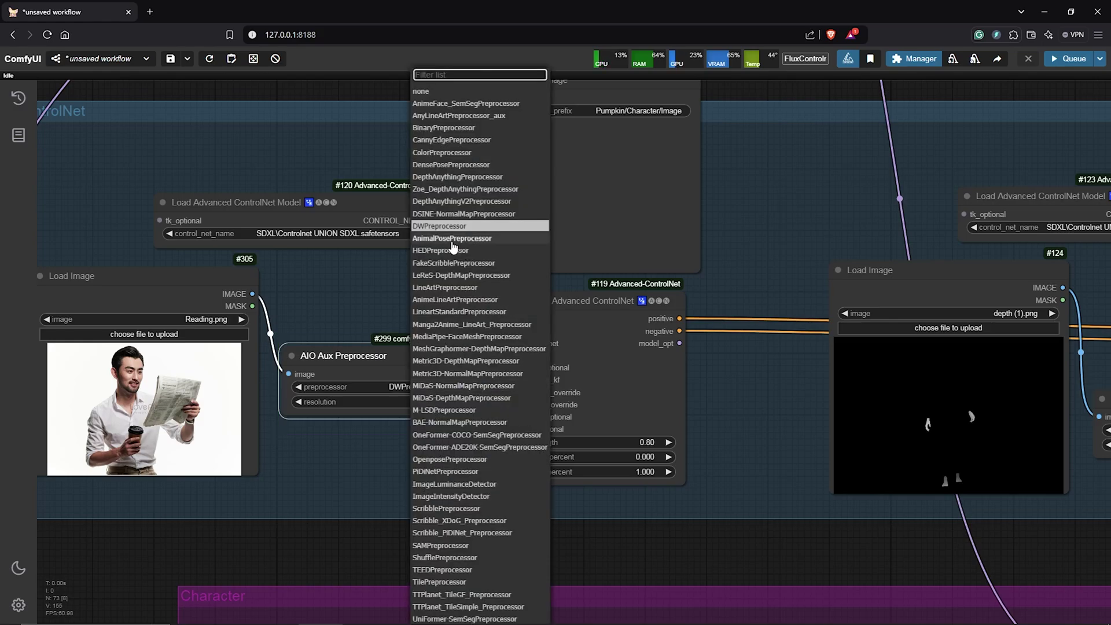
{"action": "left_click", "coordinate": [447, 227]}
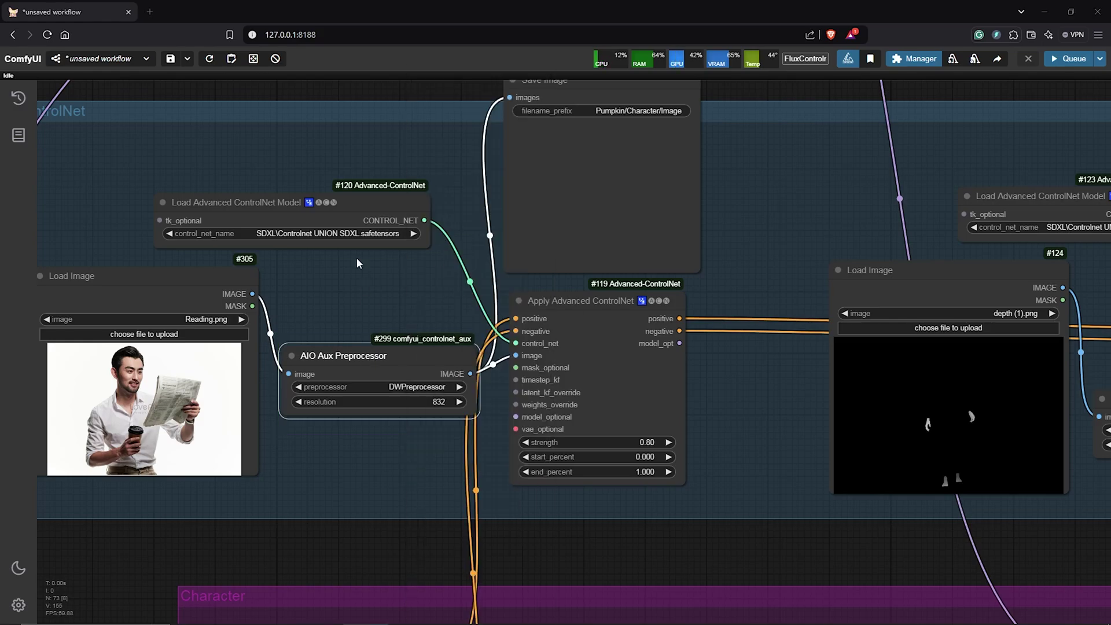
{"action": "mouse_move", "coordinate": [354, 204]}
{"action": "left_mouse_down"}
{"action": "mouse_move", "coordinate": [355, 181]}
{"action": "mouse_move", "coordinate": [355, 191]}
{"action": "left_mouse_up"}
{"action": "left_click", "coordinate": [342, 221]}
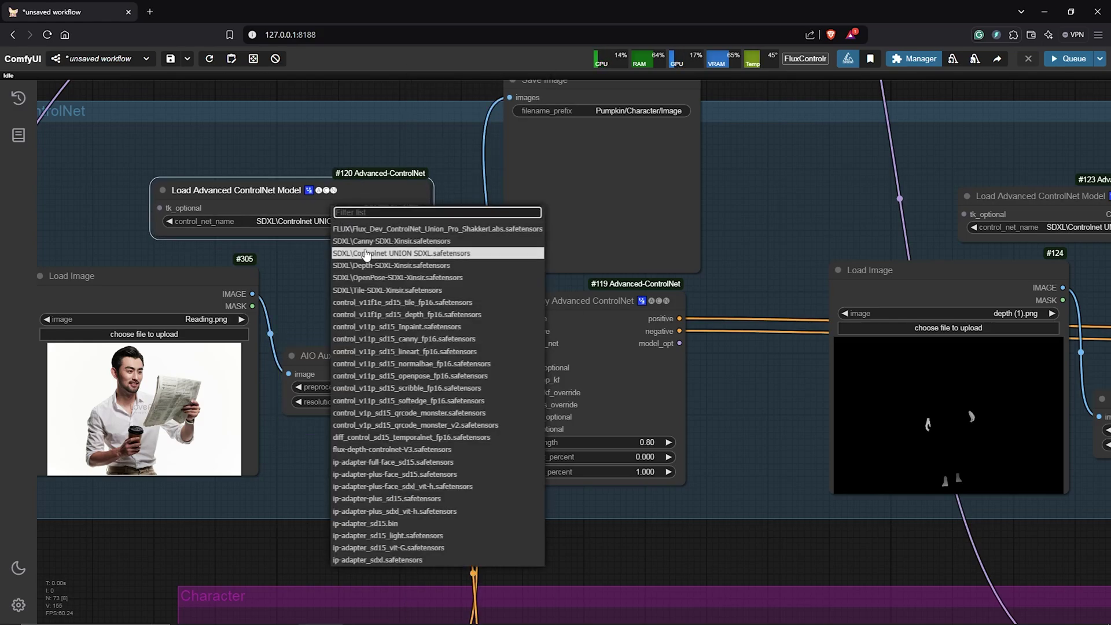
{"action": "left_click", "coordinate": [413, 254]}
Load Reading.png into the ControlNet group's second Load Image node and select DepthAnythingV2Preprocessor in the connected AIO Aux Preprocessor
{"action": "left_click_drag", "start_coordinate": [723, 391], "coordinate": [344, 393]}
{"action": "left_click_drag", "start_coordinate": [573, 440], "coordinate": [573, 431]}
{"action": "left_click", "coordinate": [736, 445]}
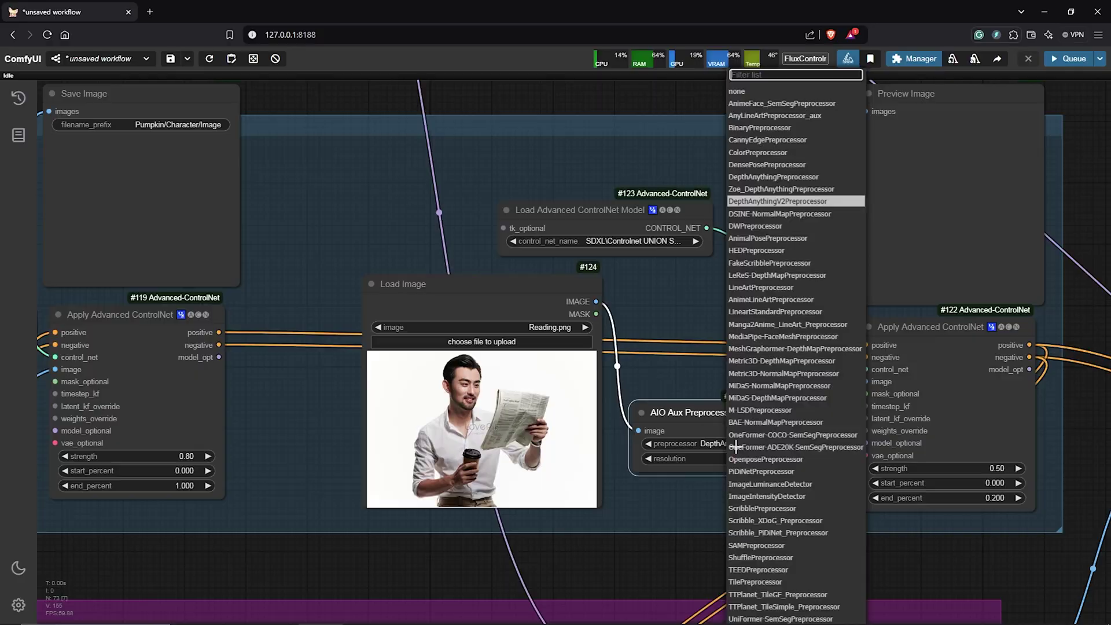
{"action": "left_click", "coordinate": [777, 201]}
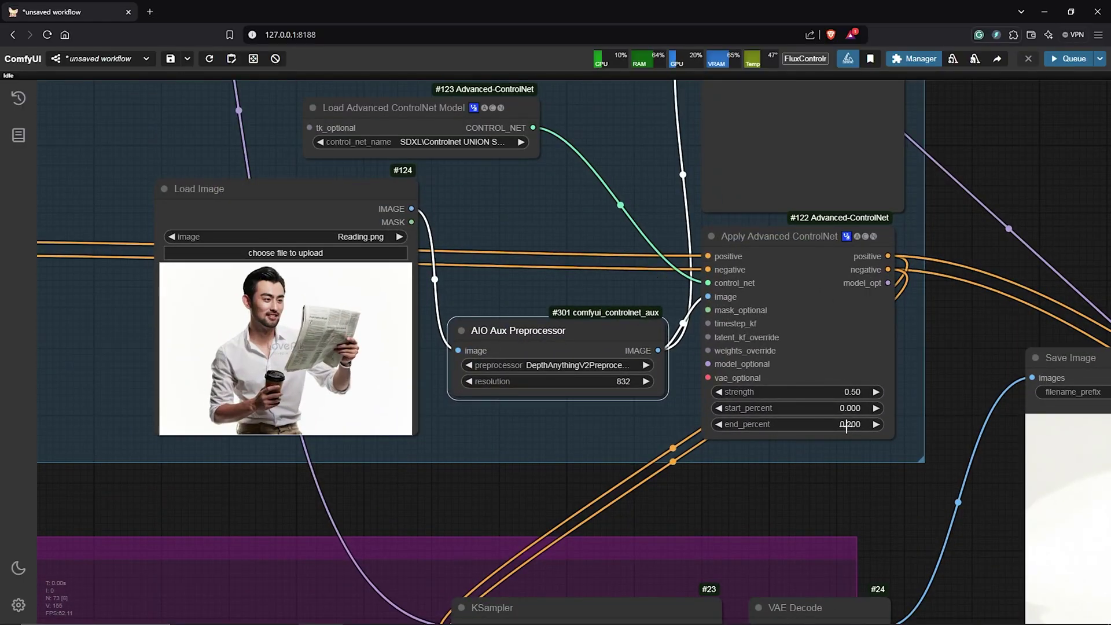
Review the strength and end percent of both Apply Advanced ControlNet nodes, and queue the workflow to generate the posed character
{"action": "scroll", "coordinate": [706, 474], "scroll_direction": "down", "scroll_amount": 3}
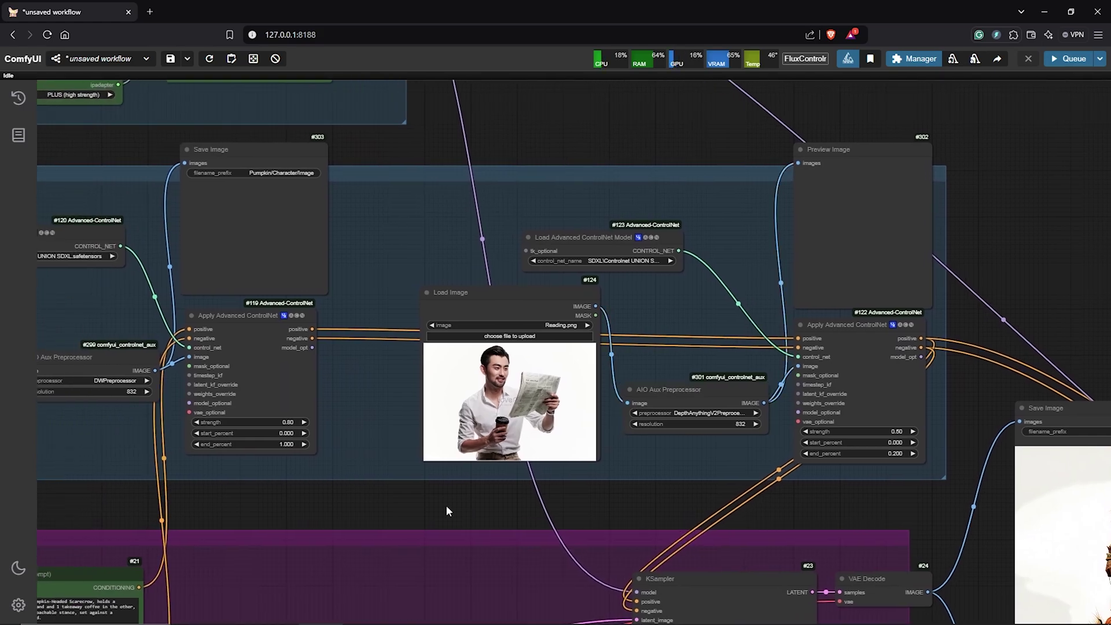
{"action": "scroll", "coordinate": [259, 456], "scroll_direction": "up", "scroll_amount": 3}
{"action": "left_click_drag", "start_coordinate": [266, 492], "coordinate": [407, 517]}
{"action": "scroll", "coordinate": [379, 431], "scroll_direction": "up", "scroll_amount": 6}
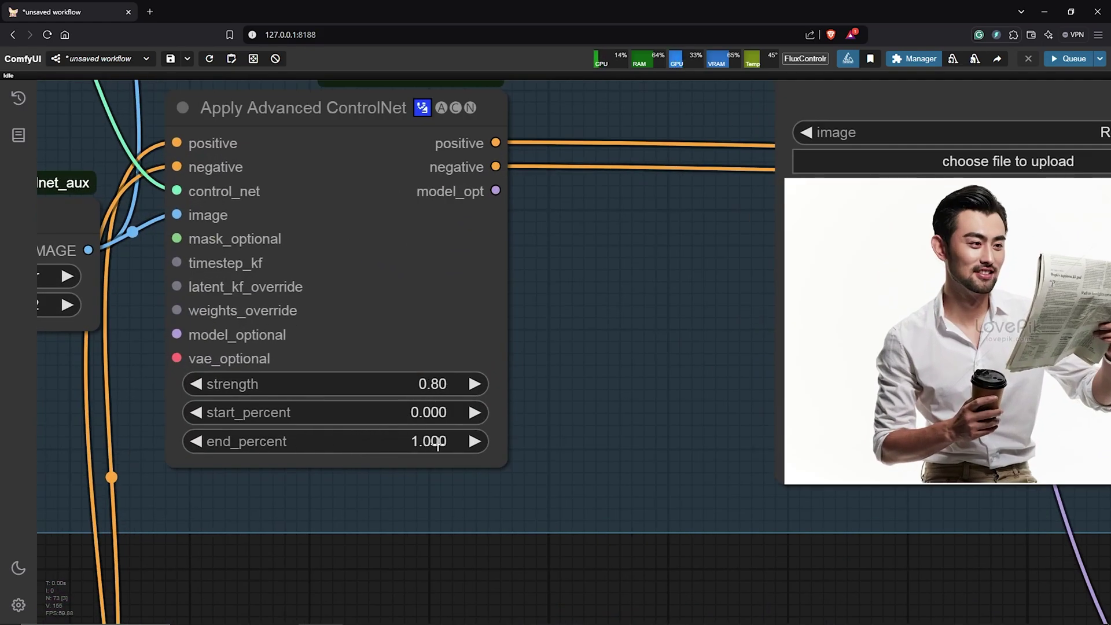
{"action": "scroll", "coordinate": [530, 489], "scroll_direction": "down", "scroll_amount": 9}
{"action": "left_click_drag", "start_coordinate": [691, 555], "coordinate": [388, 557]}
{"action": "scroll", "coordinate": [680, 413], "scroll_direction": "down", "scroll_amount": 5}
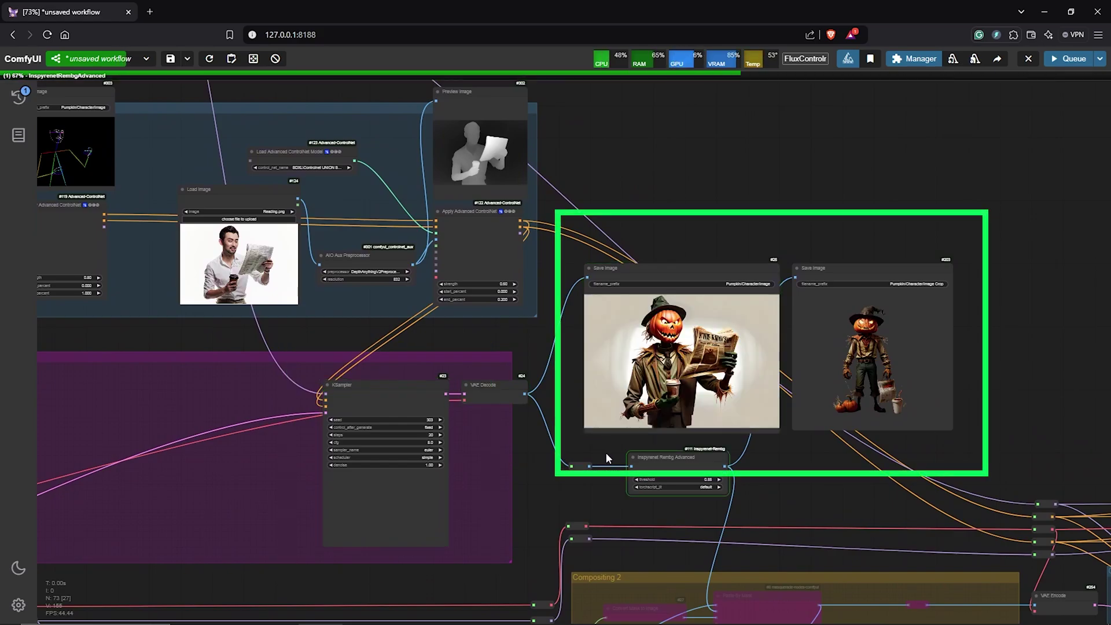
{"action": "left_click_drag", "start_coordinate": [799, 454], "coordinate": [665, 454]}
{"action": "scroll", "coordinate": [670, 387], "scroll_direction": "up", "scroll_amount": 5}
{"action": "scroll", "coordinate": [662, 421], "scroll_direction": "up", "scroll_amount": 1}
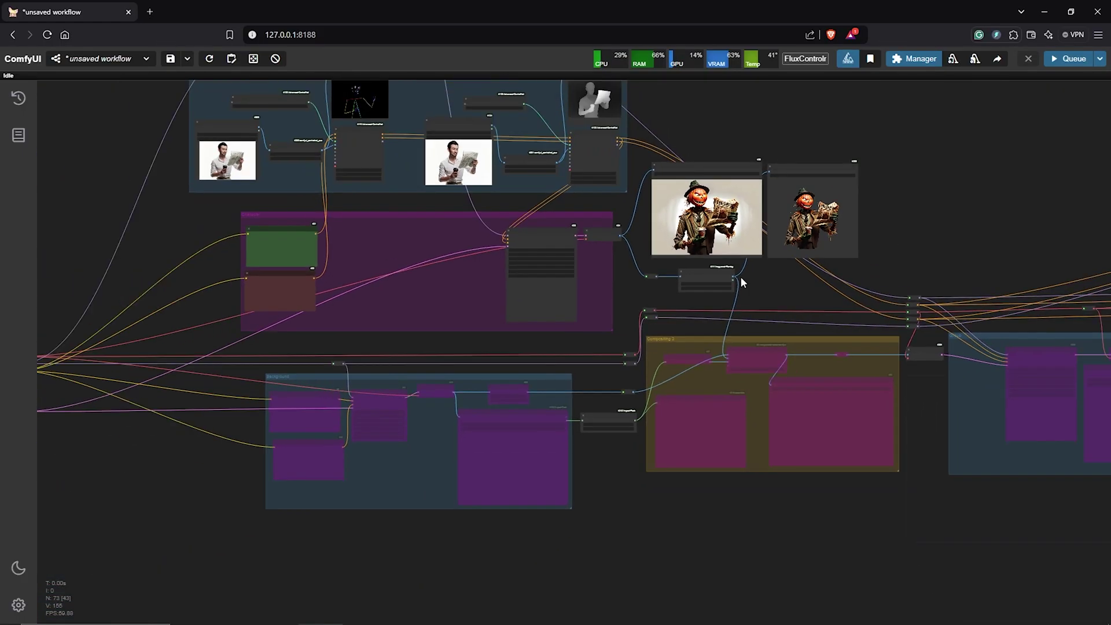
{"action": "scroll", "coordinate": [741, 278], "scroll_direction": "down", "scroll_amount": 2}
Set all nodes in the Background group to always run
{"action": "left_click_drag", "start_coordinate": [741, 278], "coordinate": [714, 393]}
{"action": "scroll", "coordinate": [437, 591], "scroll_direction": "up", "scroll_amount": 1}
{"action": "left_click_drag", "start_coordinate": [437, 591], "coordinate": [529, 505]}
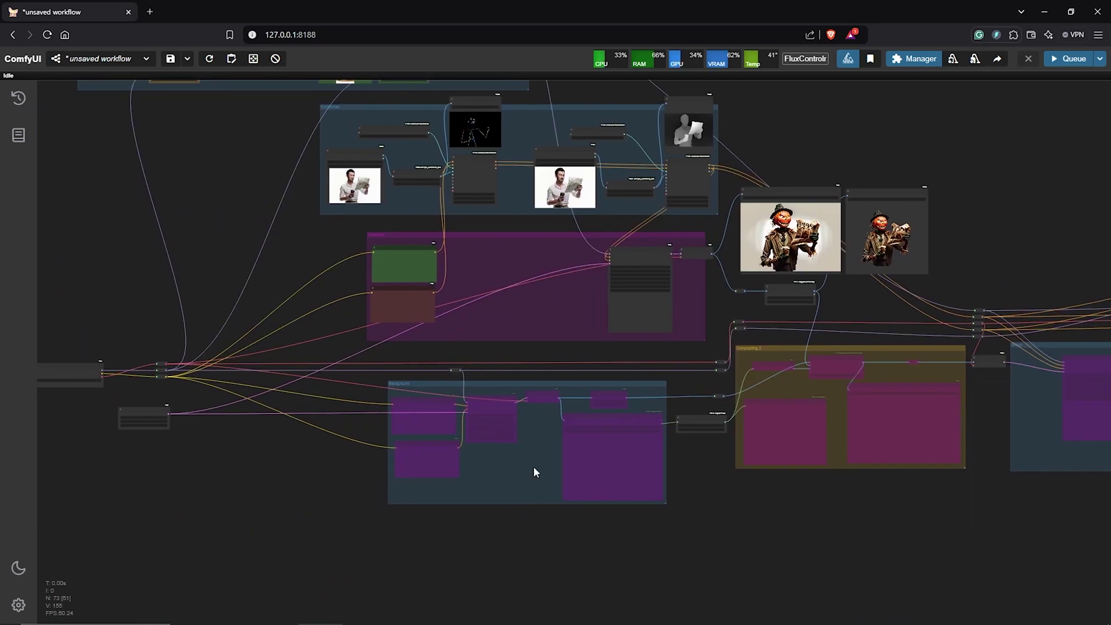
{"action": "scroll", "coordinate": [534, 466], "scroll_direction": "up", "scroll_amount": 6}
{"action": "scroll", "coordinate": [534, 472], "scroll_direction": "up", "scroll_amount": 4}
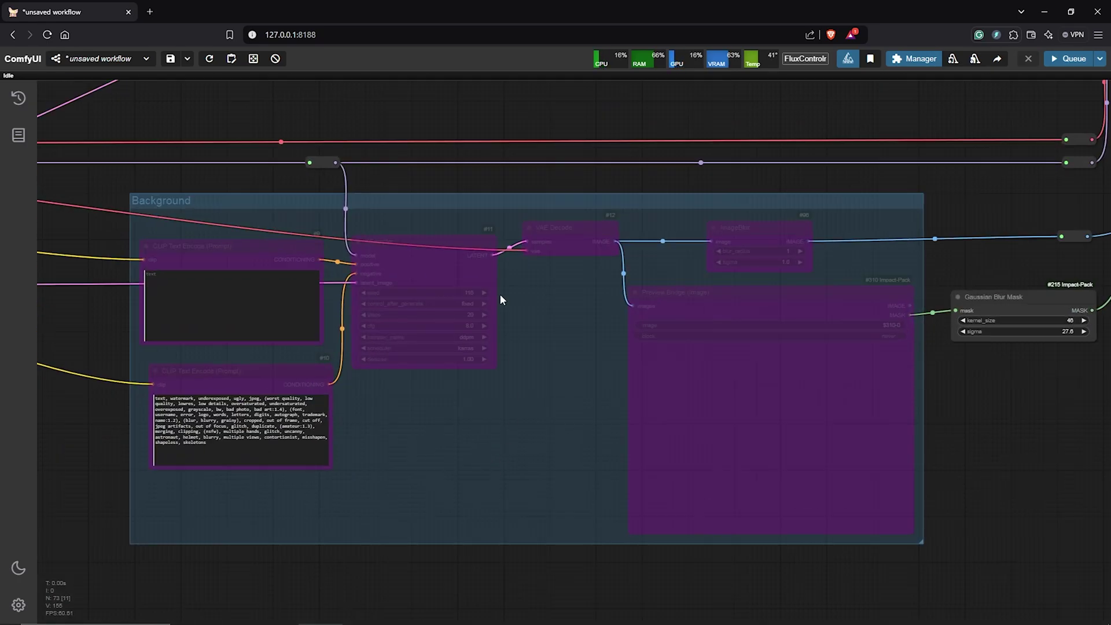
{"action": "right_click", "coordinate": [492, 202]}
{"action": "left_click", "coordinate": [544, 326]}
Enter "A spooky digital art of the juxtaposition of autumnal, rural imagery with the warm, carefree atmosphere of a summer beach" as the Background group's positive prompt
{"action": "scroll", "coordinate": [364, 293], "scroll_direction": "up", "scroll_amount": 8}
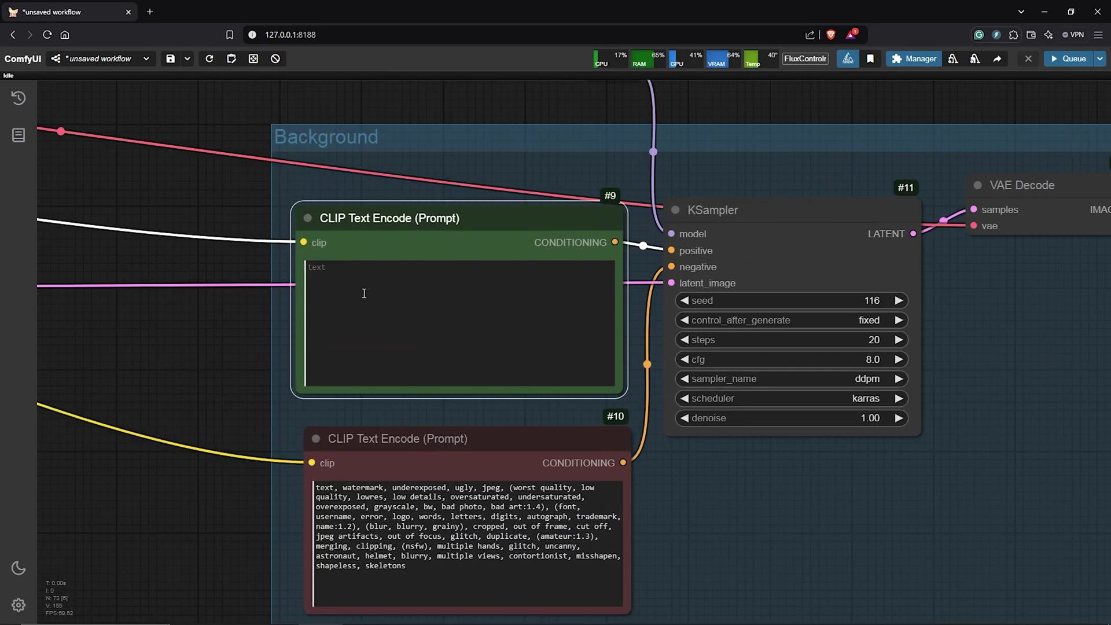
{"action": "right_click", "coordinate": [365, 284]}
{"action": "left_click", "coordinate": [393, 389]}
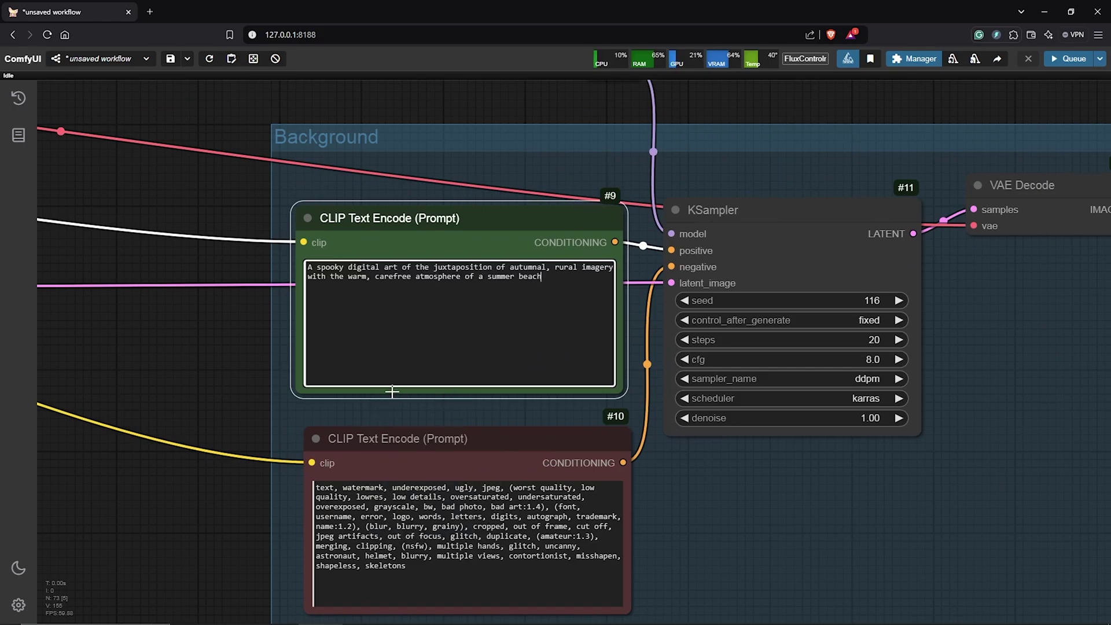
{"action": "left_click", "coordinate": [736, 510]}
Queue the workflow to generate the background image in the Preview Bridge node and examine it
{"action": "scroll", "coordinate": [747, 512], "scroll_direction": "down", "scroll_amount": 3}
{"action": "left_click_drag", "start_coordinate": [831, 499], "coordinate": [489, 415]}
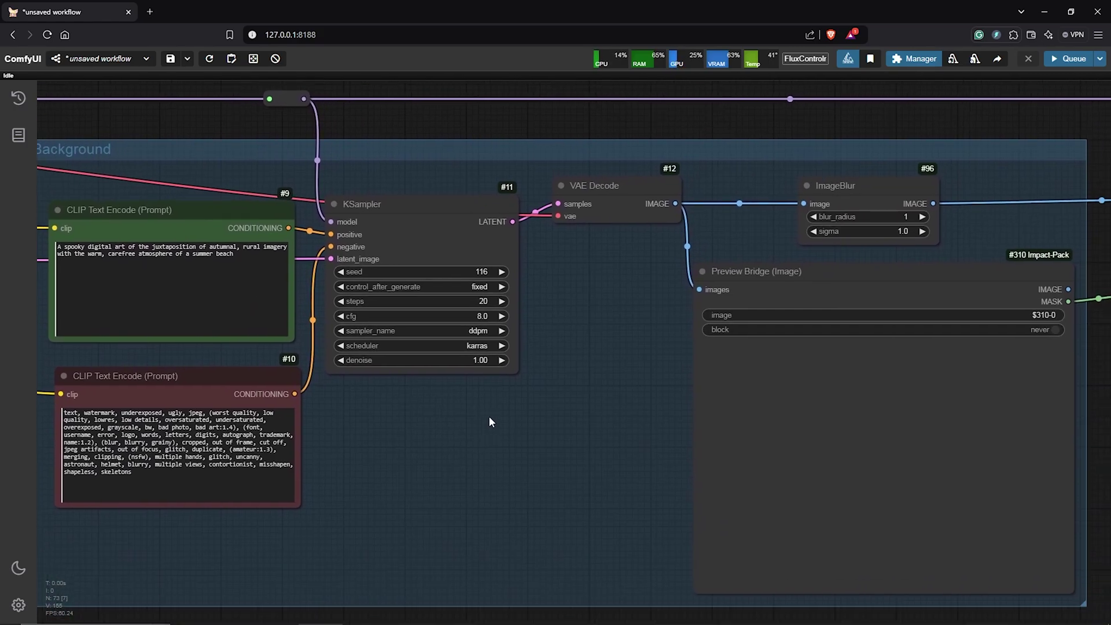
{"action": "scroll", "coordinate": [486, 420], "scroll_direction": "up", "scroll_amount": 1}
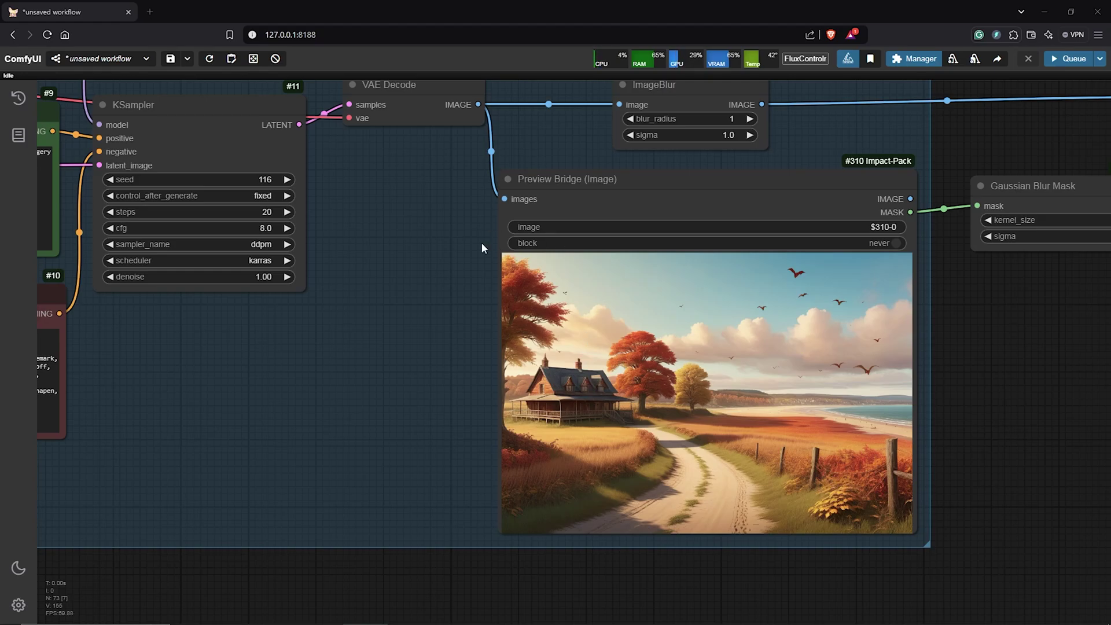
Mask a rounded upright area over the path in the middle of the Preview Bridge background image and save it to the node
{"action": "left_click_drag", "start_coordinate": [665, 183], "coordinate": [665, 183]}
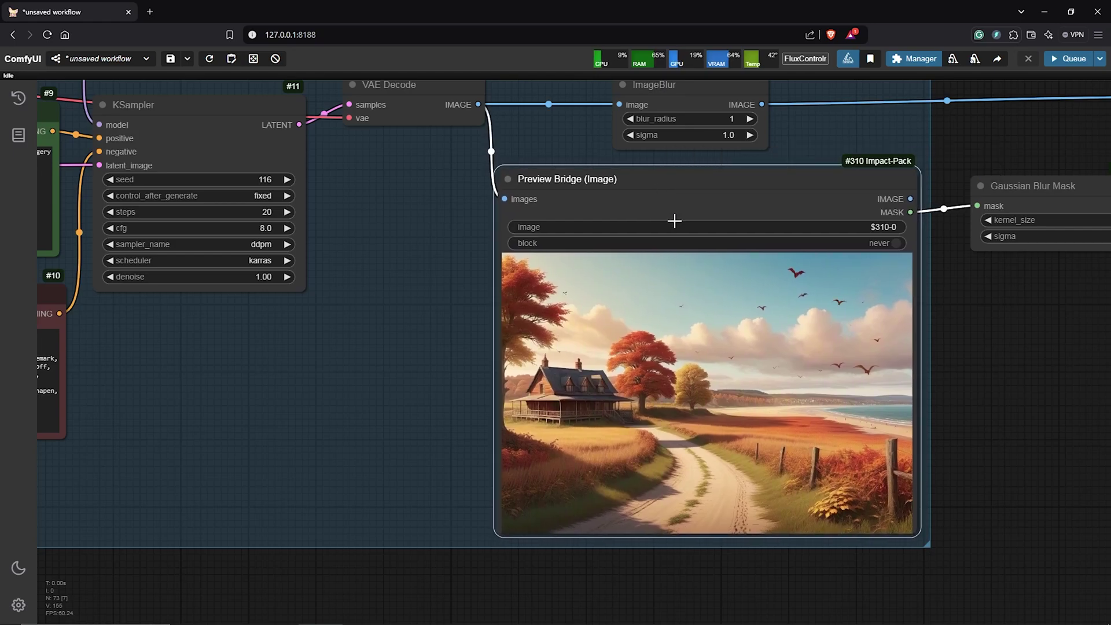
{"action": "right_click", "coordinate": [651, 339]}
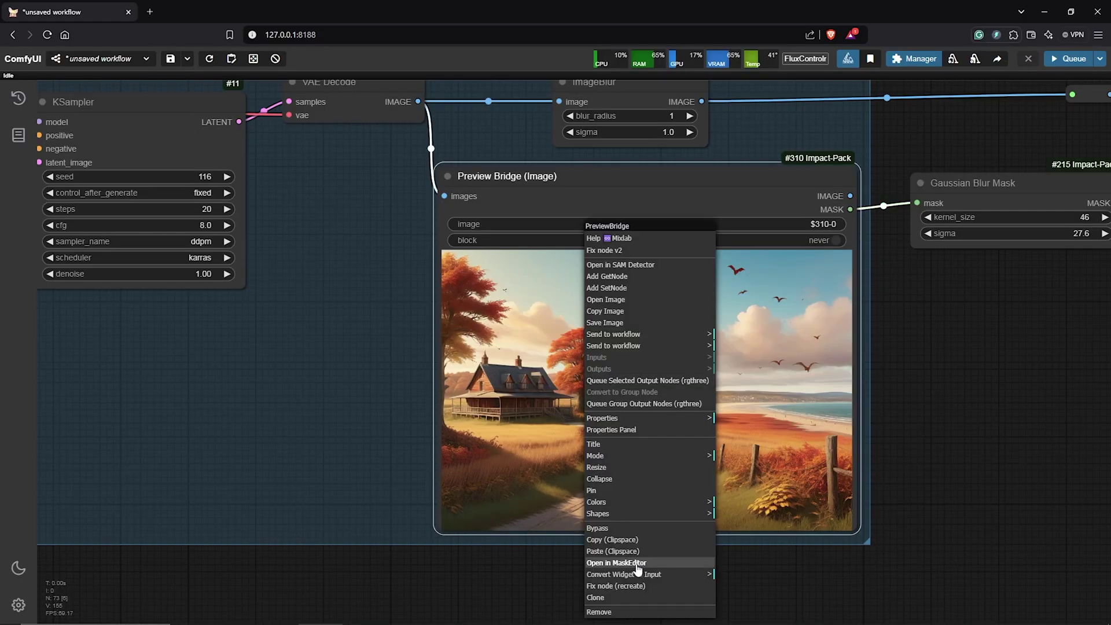
{"action": "left_click", "coordinate": [638, 563]}
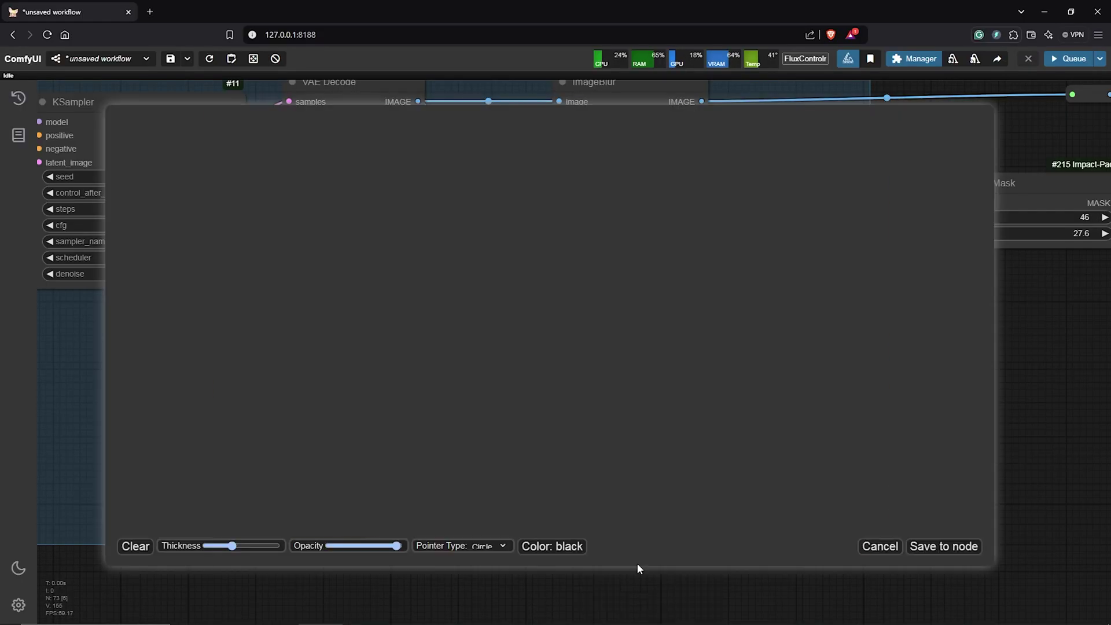
{"action": "left_click_drag", "start_coordinate": [566, 317], "coordinate": [624, 318]}
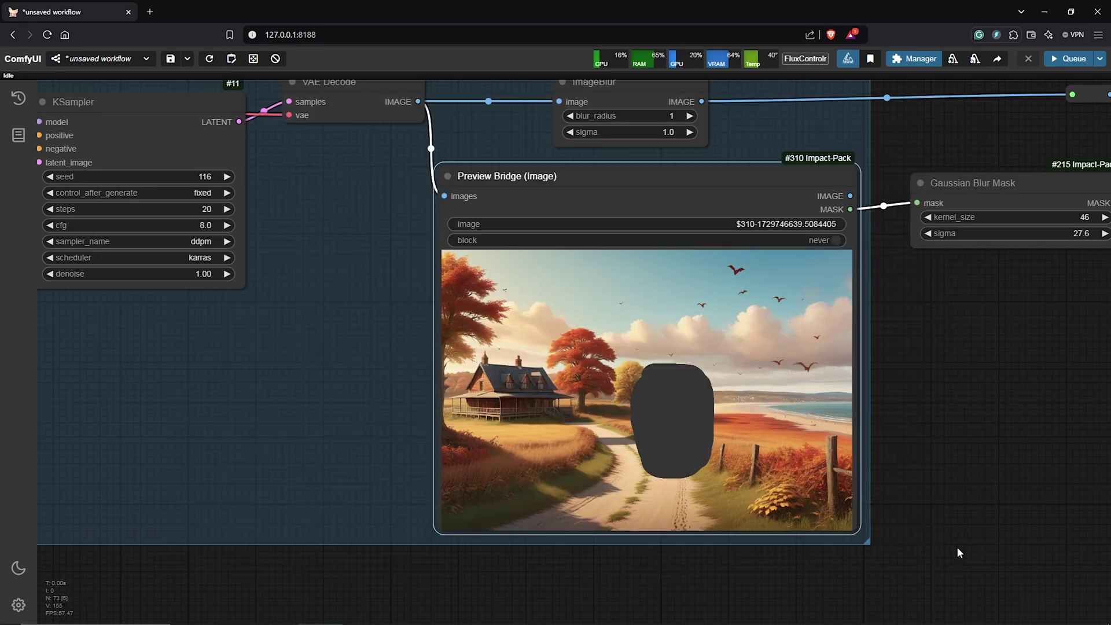
Set all nodes in the Compositing 2 group to always run
{"action": "scroll", "coordinate": [964, 422], "scroll_direction": "down", "scroll_amount": 6}
{"action": "left_click_drag", "start_coordinate": [1009, 414], "coordinate": [329, 471]}
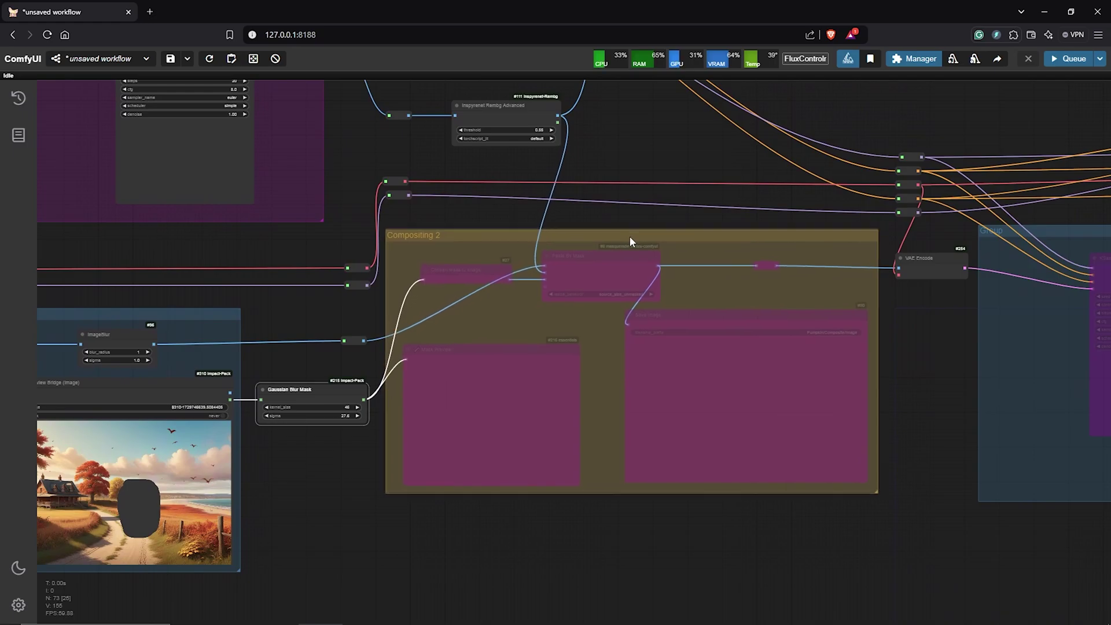
{"action": "left_click_drag", "start_coordinate": [630, 242], "coordinate": [633, 247]}
{"action": "right_click", "coordinate": [651, 241]}
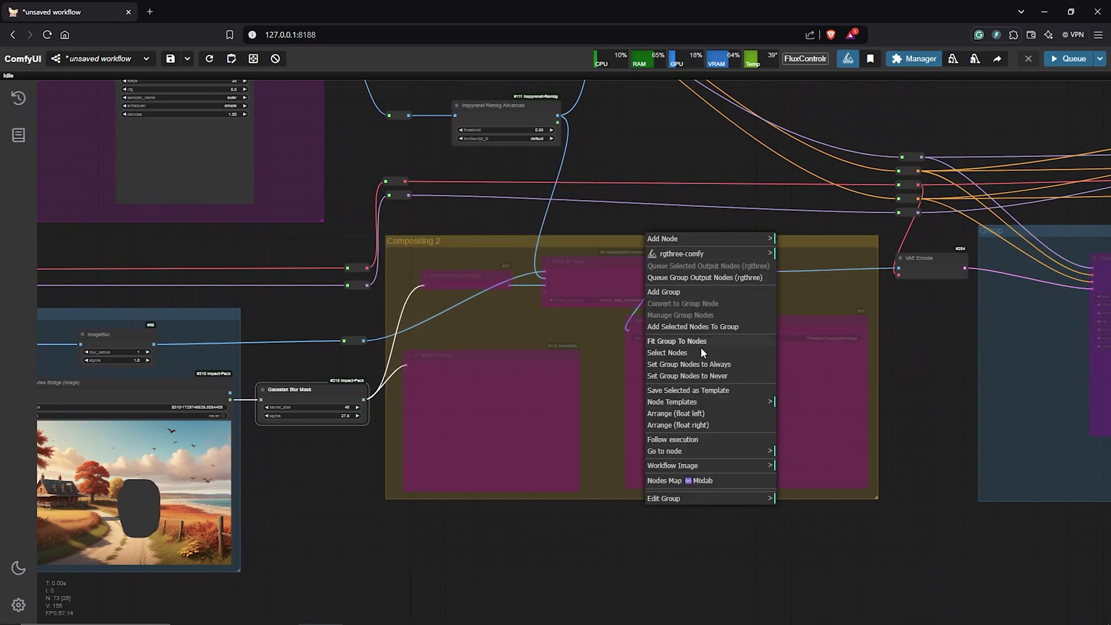
{"action": "left_click", "coordinate": [710, 365]}
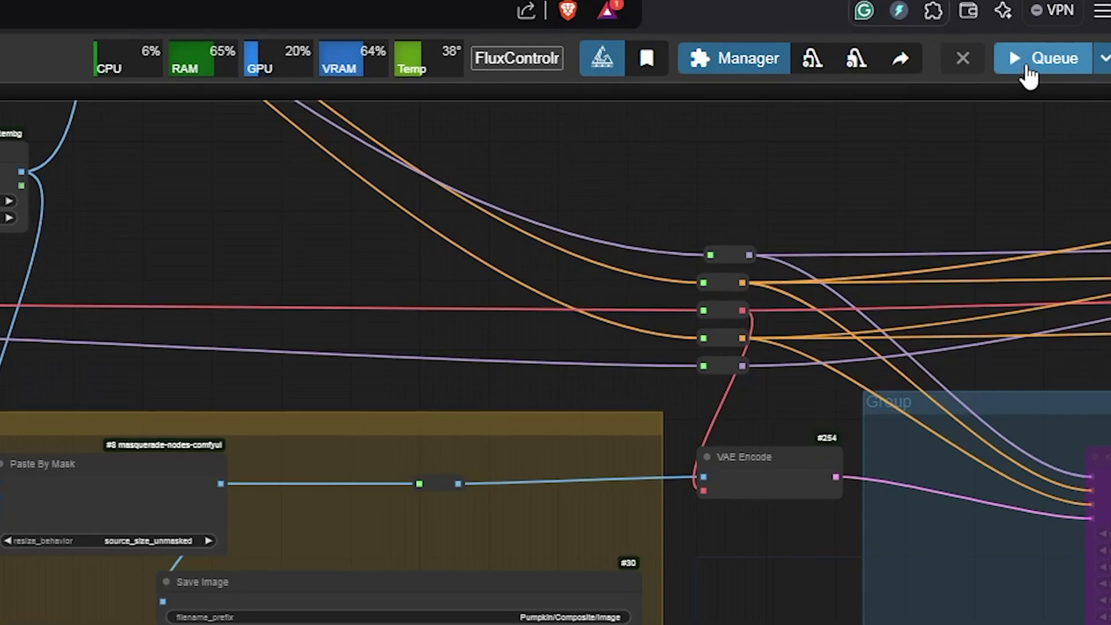
Queue the workflow to paste the character onto the background and examine the mask preview and composite image
{"action": "left_click", "coordinate": [1029, 75]}
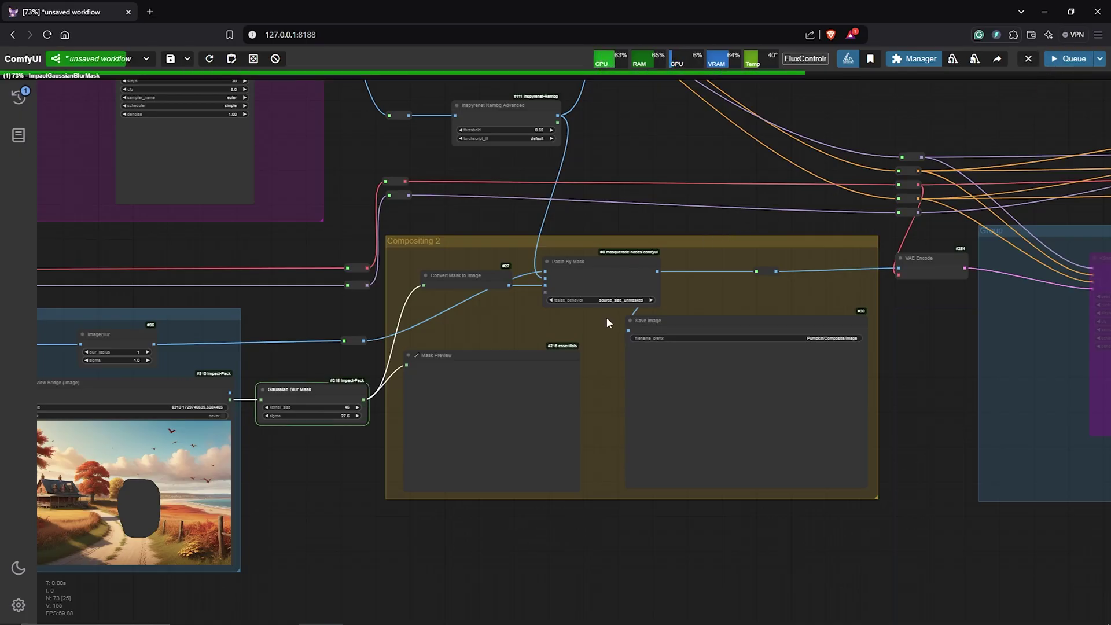
{"action": "scroll", "coordinate": [607, 323], "scroll_direction": "up", "scroll_amount": 4}
{"action": "left_click_drag", "start_coordinate": [589, 324], "coordinate": [487, 314]}
{"action": "scroll", "coordinate": [880, 448], "scroll_direction": "up", "scroll_amount": 3}
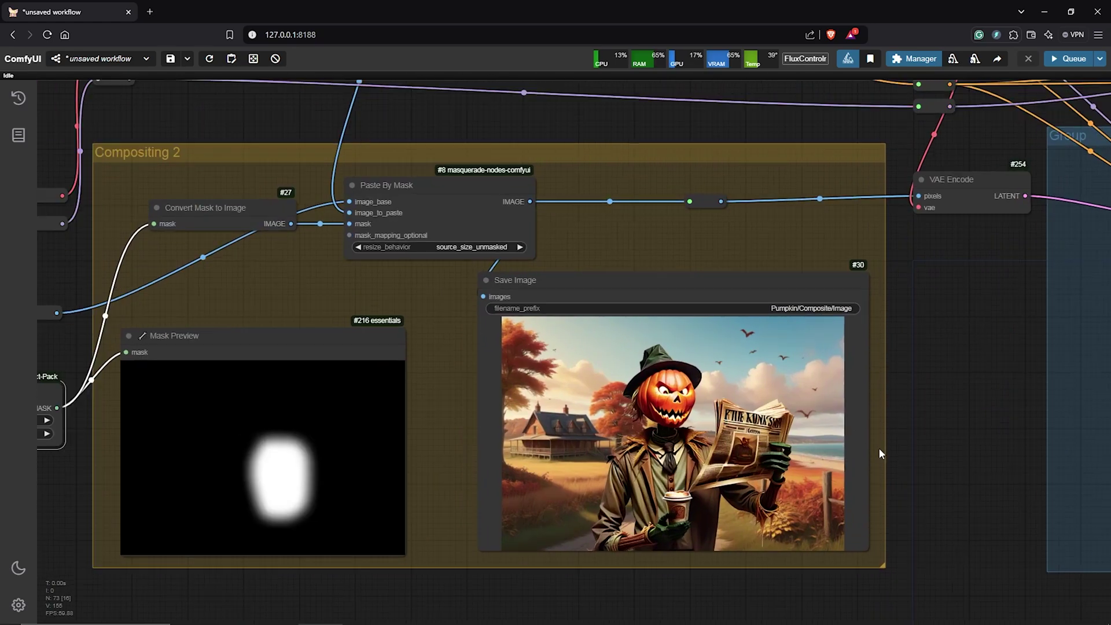
{"action": "left_click_drag", "start_coordinate": [919, 439], "coordinate": [1021, 465]}
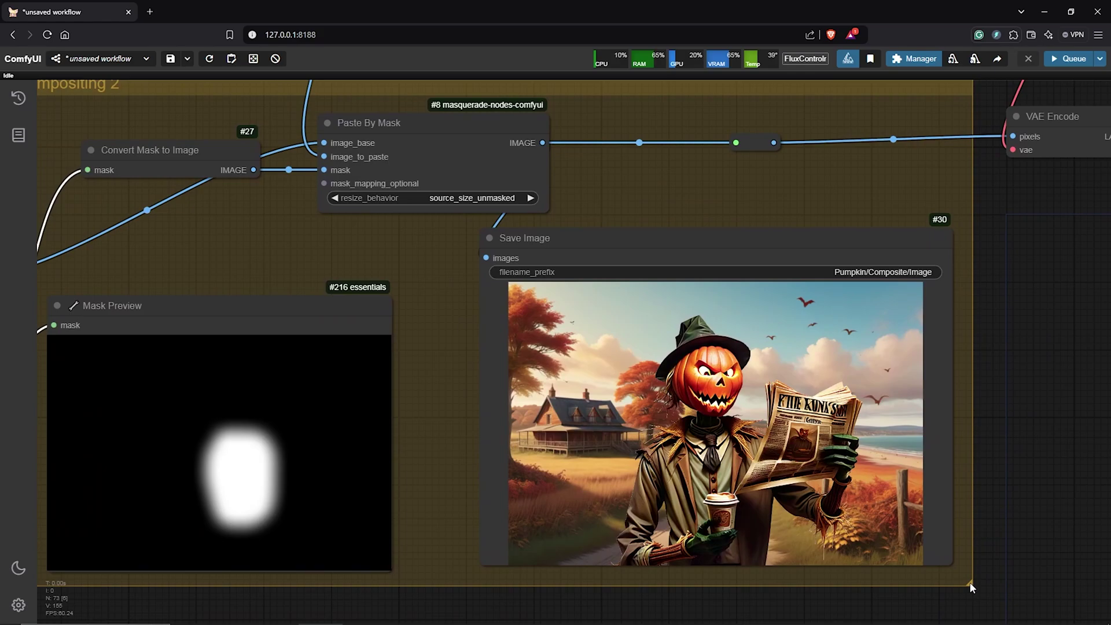
{"action": "left_click_drag", "start_coordinate": [970, 582], "coordinate": [972, 577]}
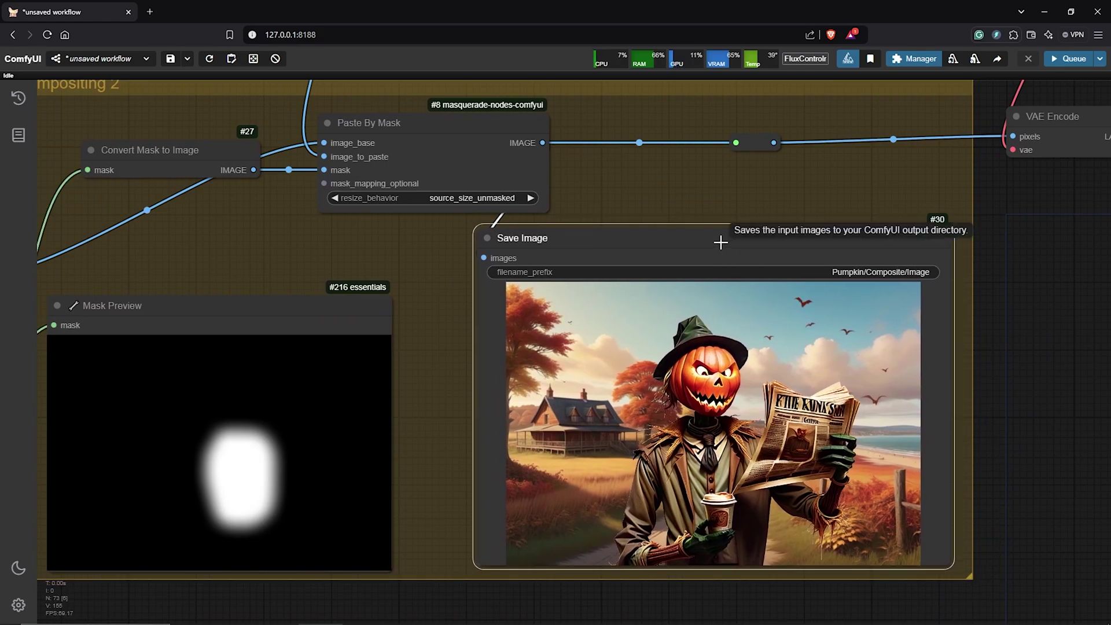
Set all nodes in the group containing the second-pass KSampler and Color Match nodes to always run
{"action": "scroll", "coordinate": [426, 403], "scroll_direction": "down", "scroll_amount": 8}
{"action": "left_click_drag", "start_coordinate": [539, 527], "coordinate": [54, 521]}
{"action": "scroll", "coordinate": [309, 514], "scroll_direction": "up", "scroll_amount": 1}
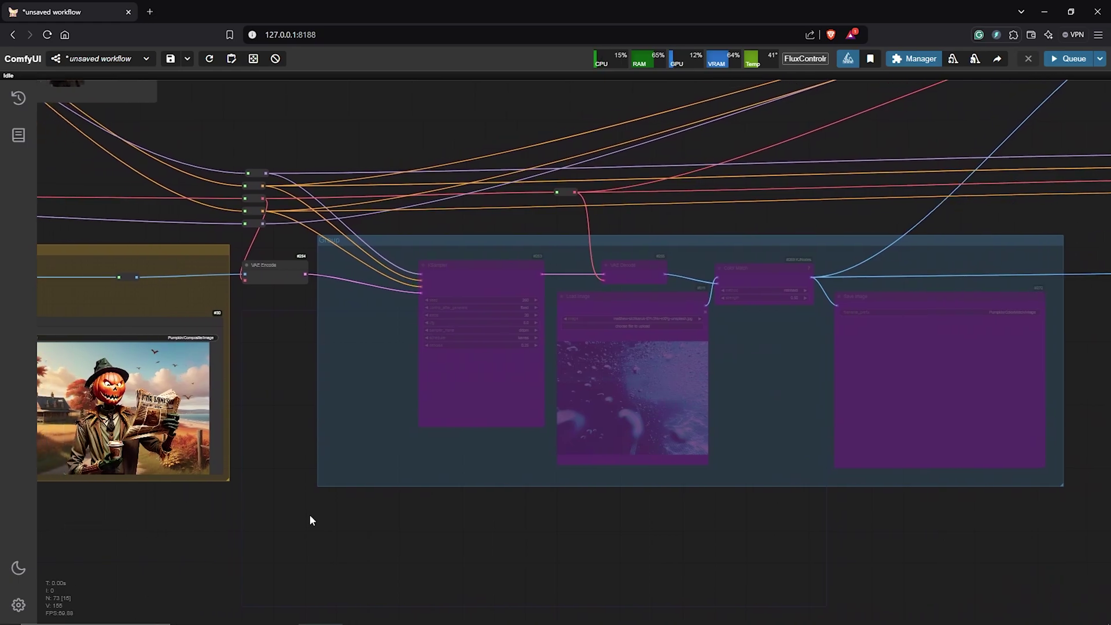
{"action": "right_click", "coordinate": [683, 232]}
{"action": "left_click", "coordinate": [717, 346]}
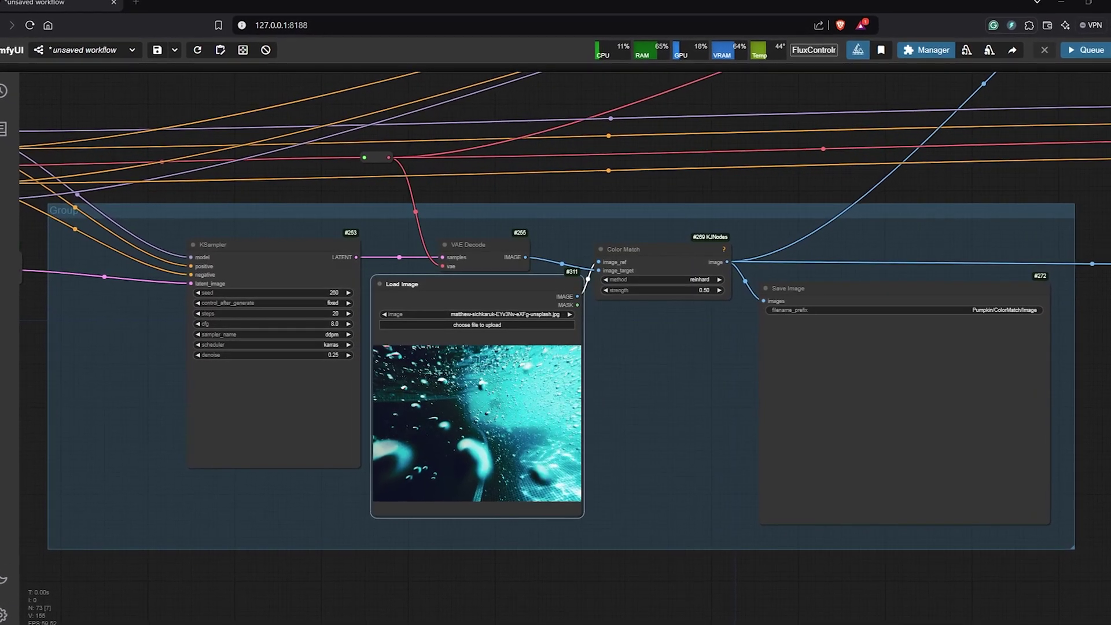
Load the cherry-blossom red-sun painting cui_03717_.png as the Color Match reference, queue the workflow and examine the color-matched image
{"action": "left_click_drag", "start_coordinate": [841, 541], "coordinate": [470, 460]}
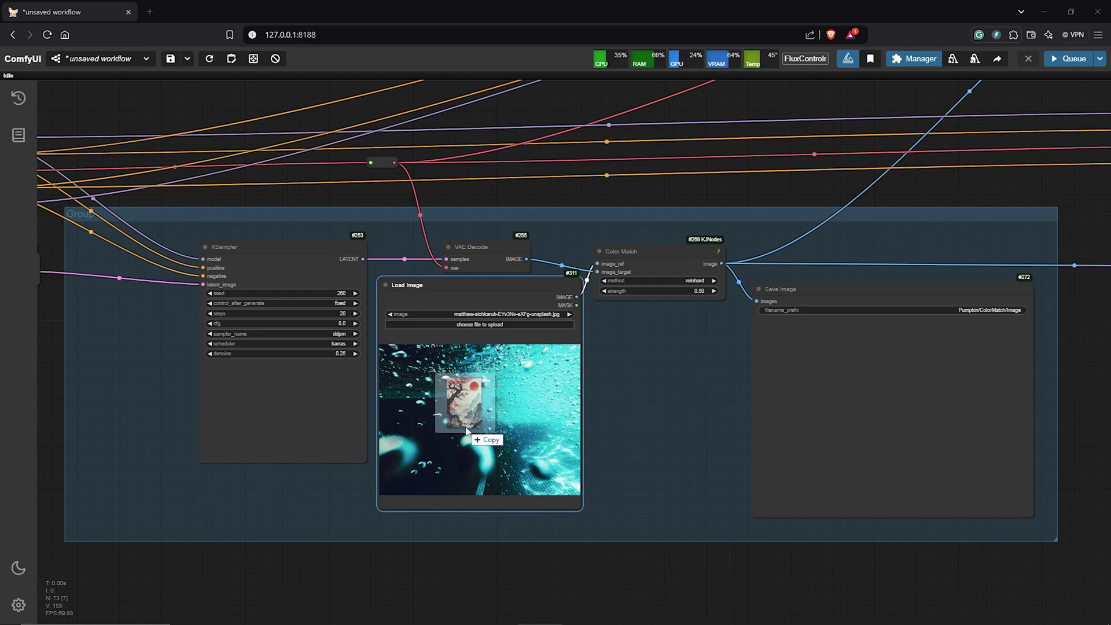
{"action": "left_click_drag", "start_coordinate": [494, 418], "coordinate": [494, 418]}
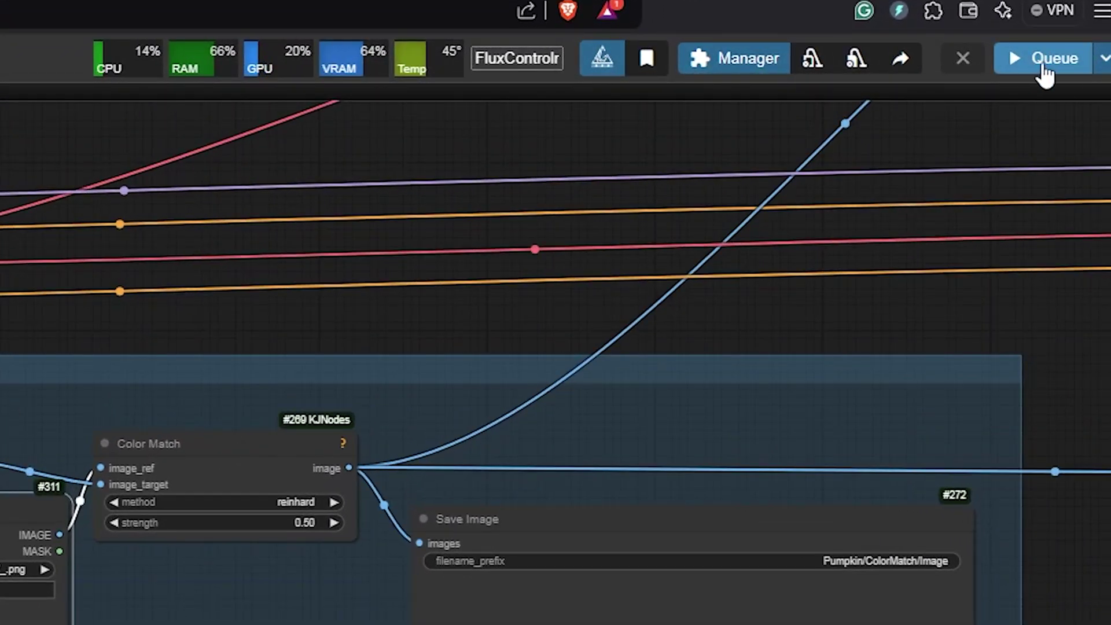
{"action": "left_click", "coordinate": [1044, 59]}
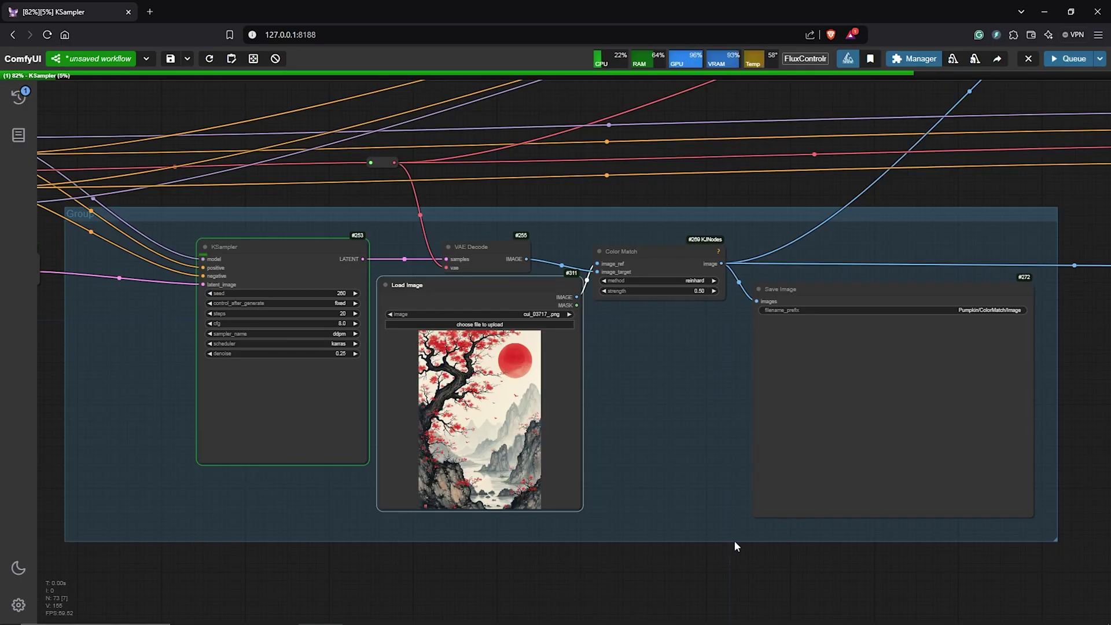
{"action": "left_click_drag", "start_coordinate": [734, 542], "coordinate": [718, 532]}
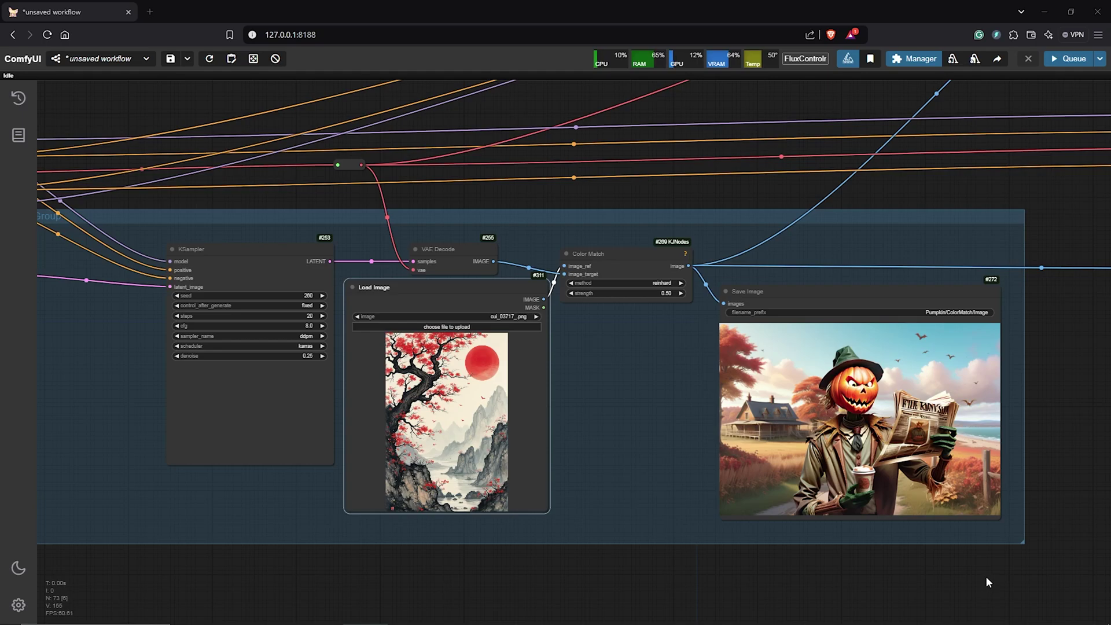
{"action": "left_click", "coordinate": [928, 413]}
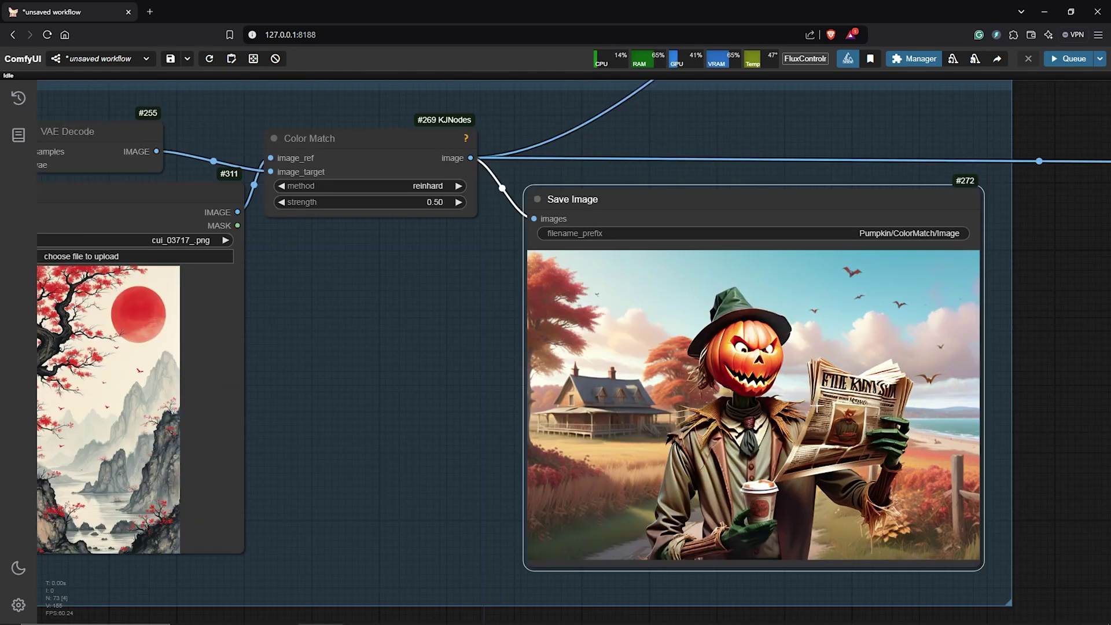
Set the Color Match node to the reinhard method with a strength of 0.5
{"action": "left_click", "coordinate": [432, 185]}
{"action": "left_click", "coordinate": [445, 250]}
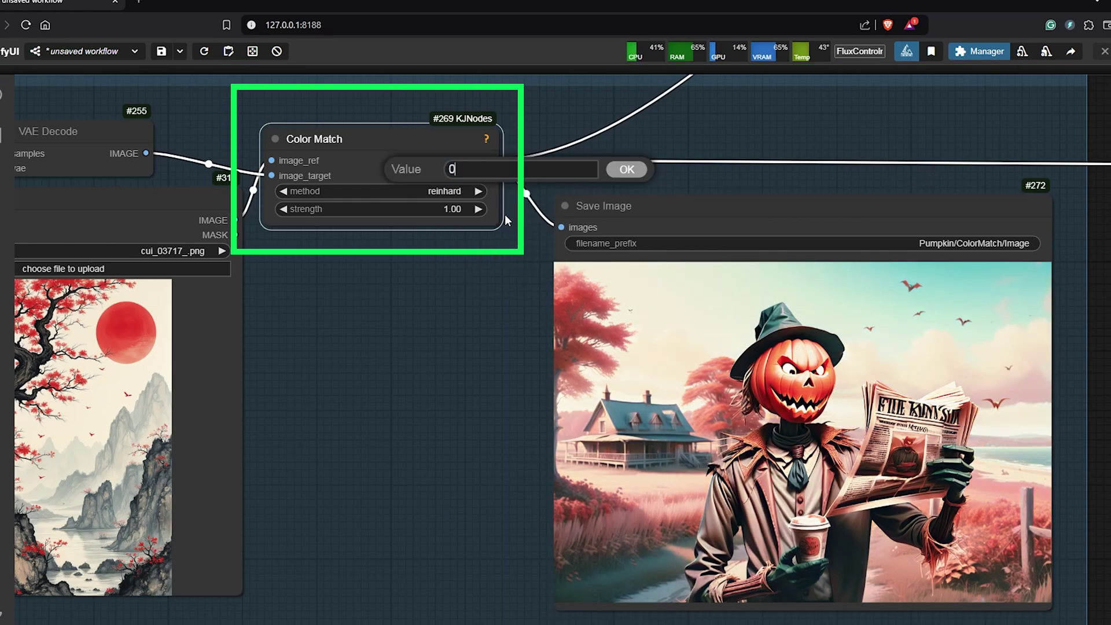
{"action": "type", "text": ".5"}
{"action": "key", "text": "Return"}
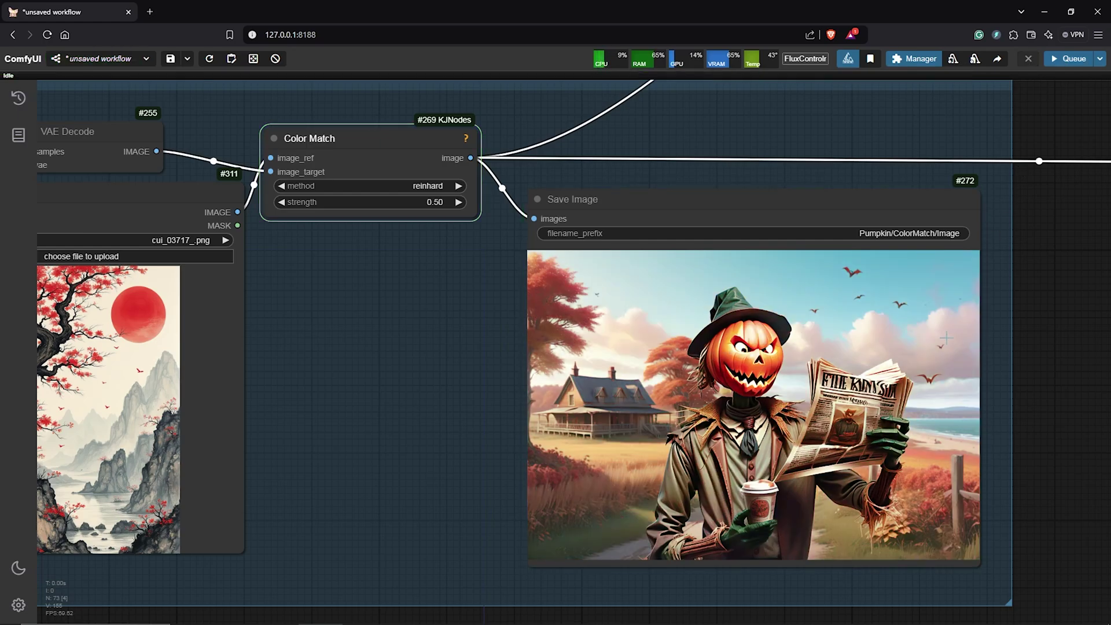
Set all nodes in the large group enclosing the HiresFix and Ultimate SD Upscale stages to always run, and queue the workflow
{"action": "scroll", "coordinate": [860, 382], "scroll_direction": "down", "scroll_amount": 8}
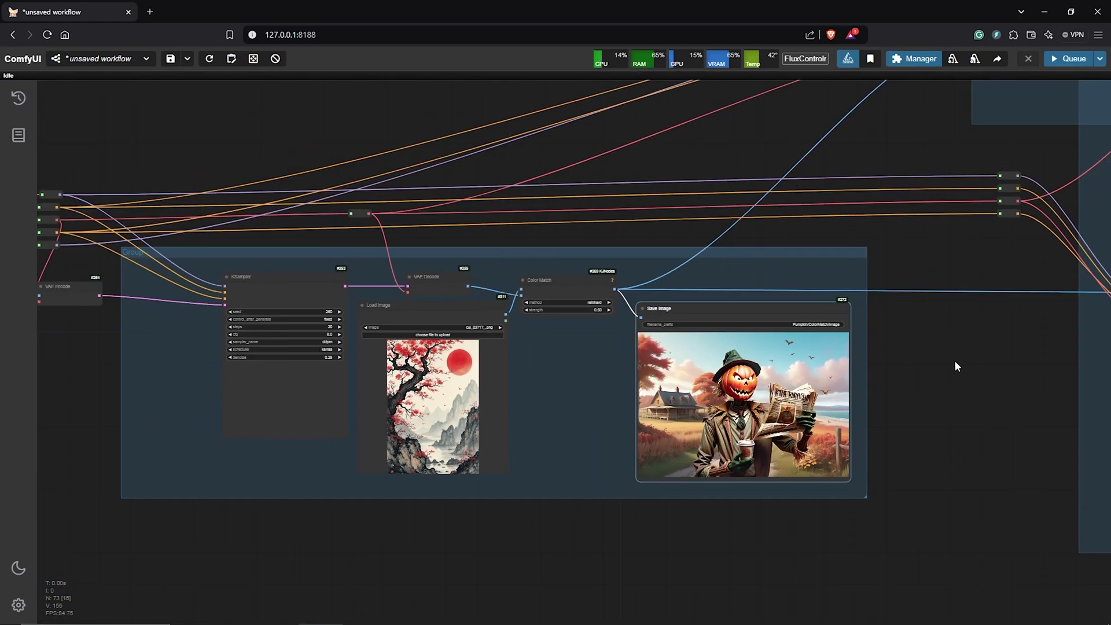
{"action": "left_click_drag", "start_coordinate": [955, 367], "coordinate": [486, 421]}
{"action": "scroll", "coordinate": [485, 391], "scroll_direction": "down", "scroll_amount": 5}
{"action": "left_click_drag", "start_coordinate": [874, 539], "coordinate": [839, 551]}
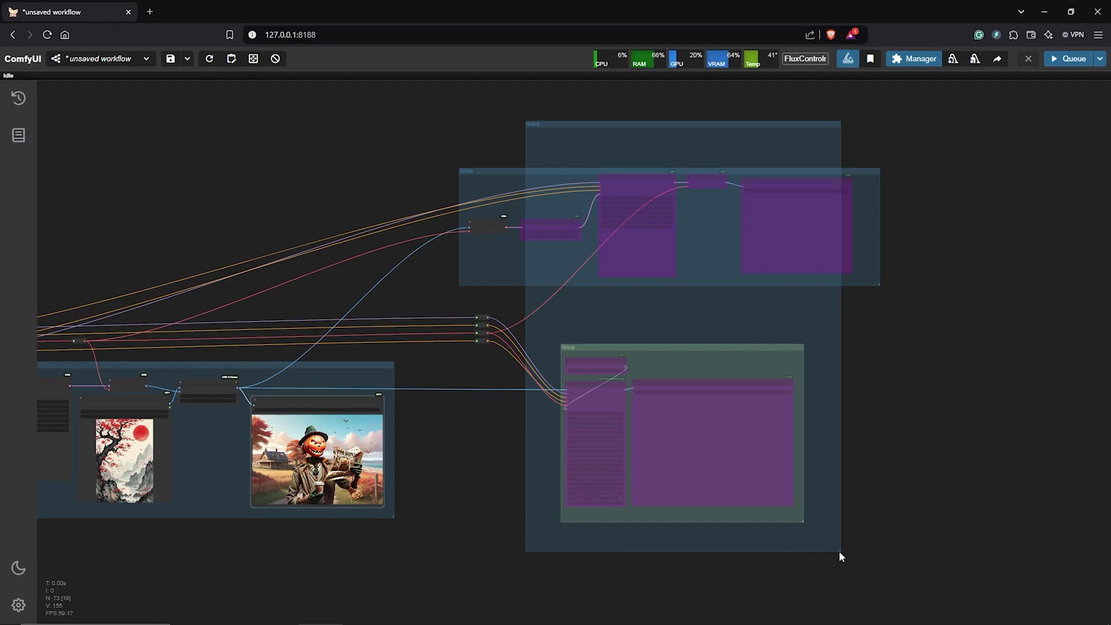
{"action": "right_click", "coordinate": [527, 134]}
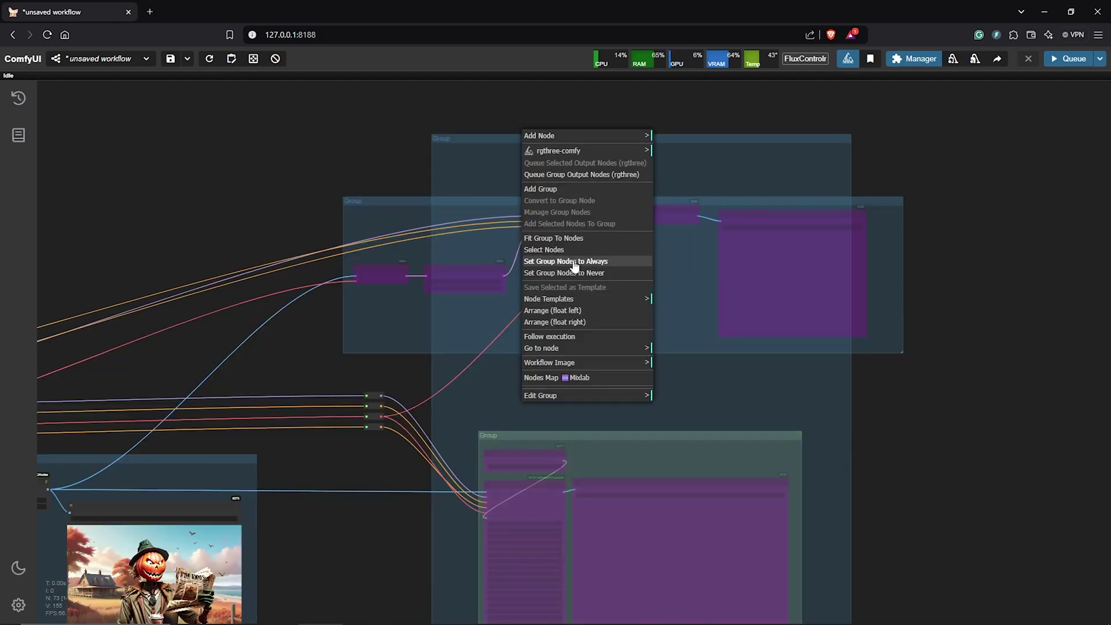
{"action": "left_click", "coordinate": [575, 262]}
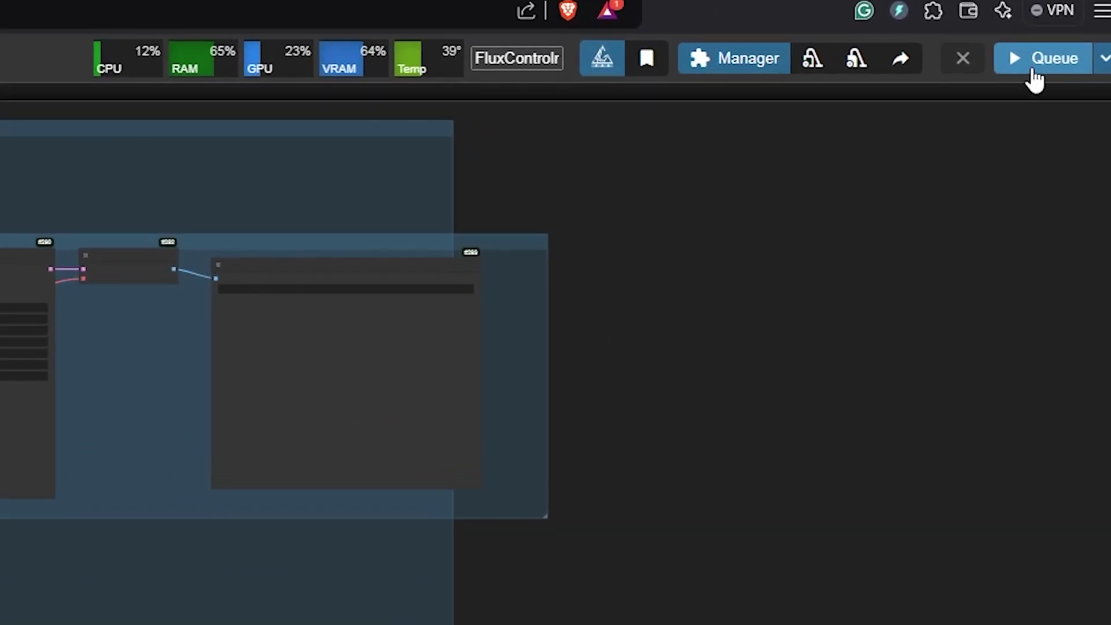
{"action": "left_click", "coordinate": [1065, 61]}
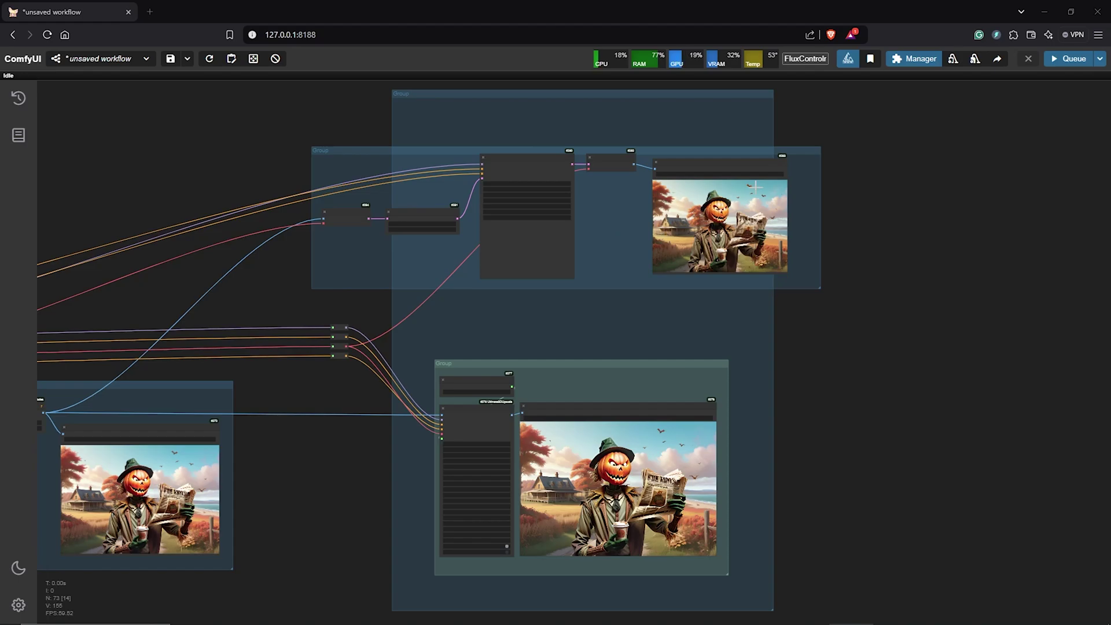
Examine the HiresFix image, the Ultimate SD Upscale settings and saved image, and the layout of the whole workflow
{"action": "scroll", "coordinate": [756, 187], "scroll_direction": "up", "scroll_amount": 15}
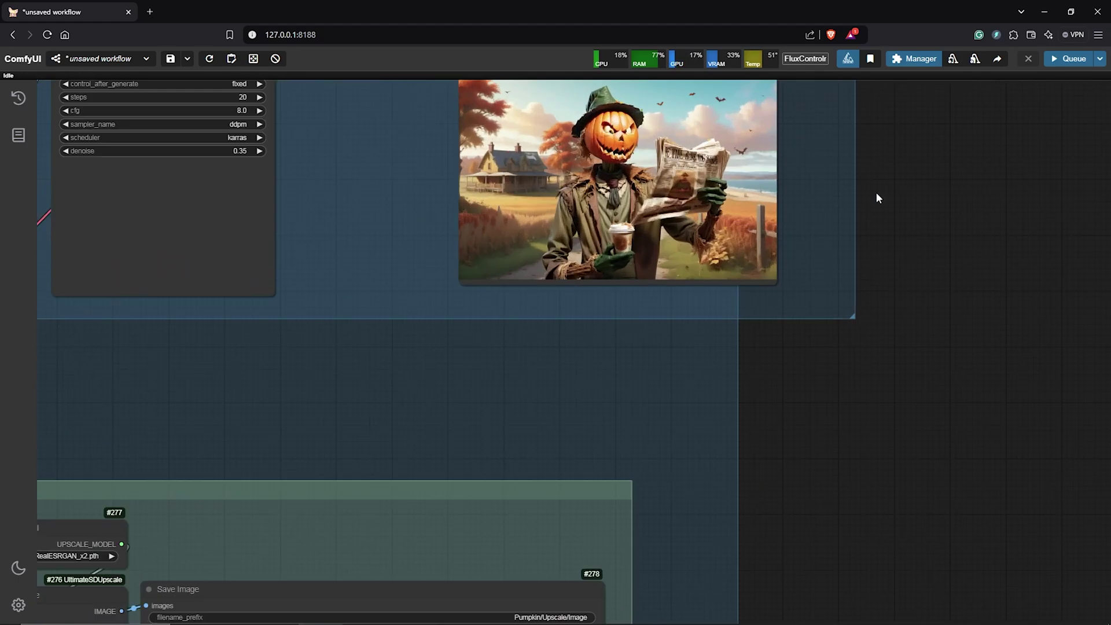
{"action": "scroll", "coordinate": [750, 312], "scroll_direction": "down", "scroll_amount": 2}
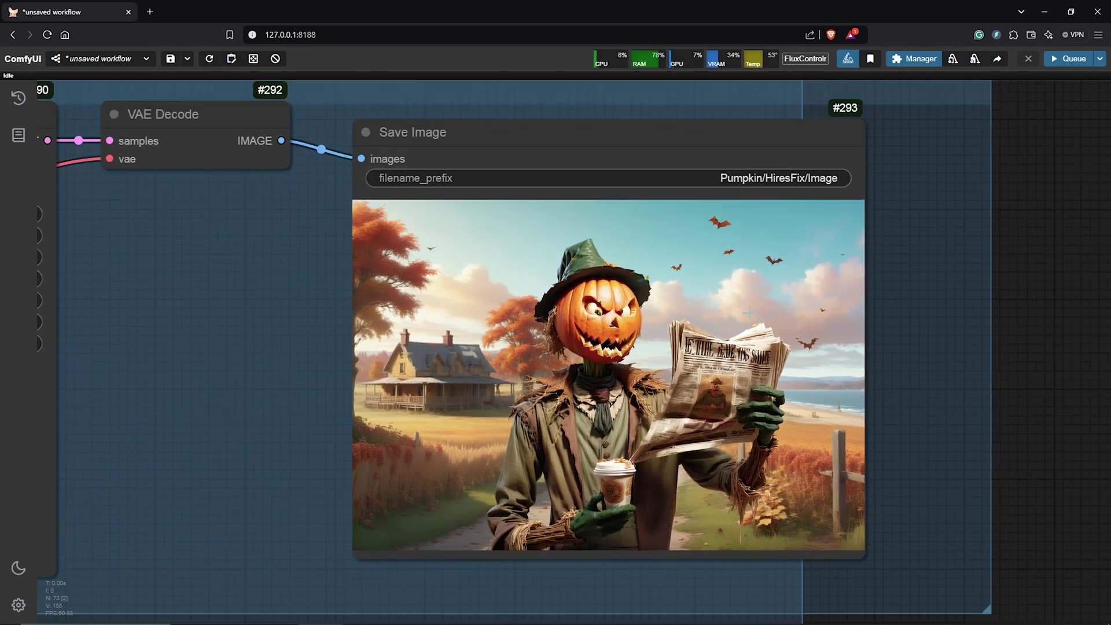
{"action": "scroll", "coordinate": [878, 299], "scroll_direction": "down", "scroll_amount": 2}
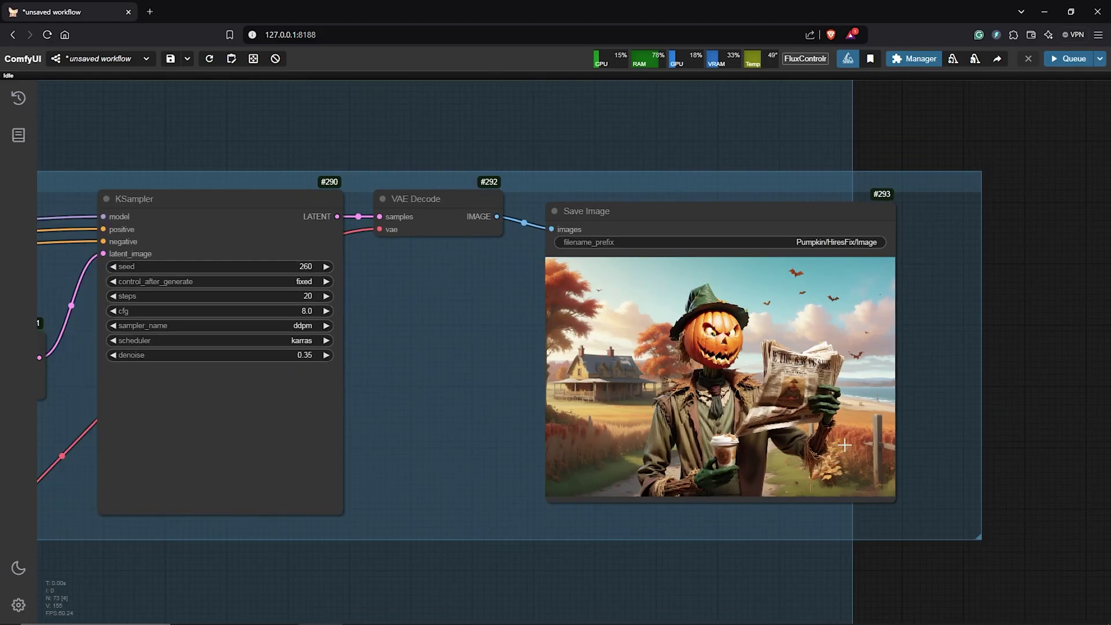
{"action": "scroll", "coordinate": [556, 313], "scroll_direction": "down", "scroll_amount": 2}
{"action": "scroll", "coordinate": [967, 172], "scroll_direction": "up", "scroll_amount": 2}
{"action": "scroll", "coordinate": [756, 151], "scroll_direction": "up", "scroll_amount": 1}
{"action": "scroll", "coordinate": [613, 283], "scroll_direction": "up", "scroll_amount": 3}
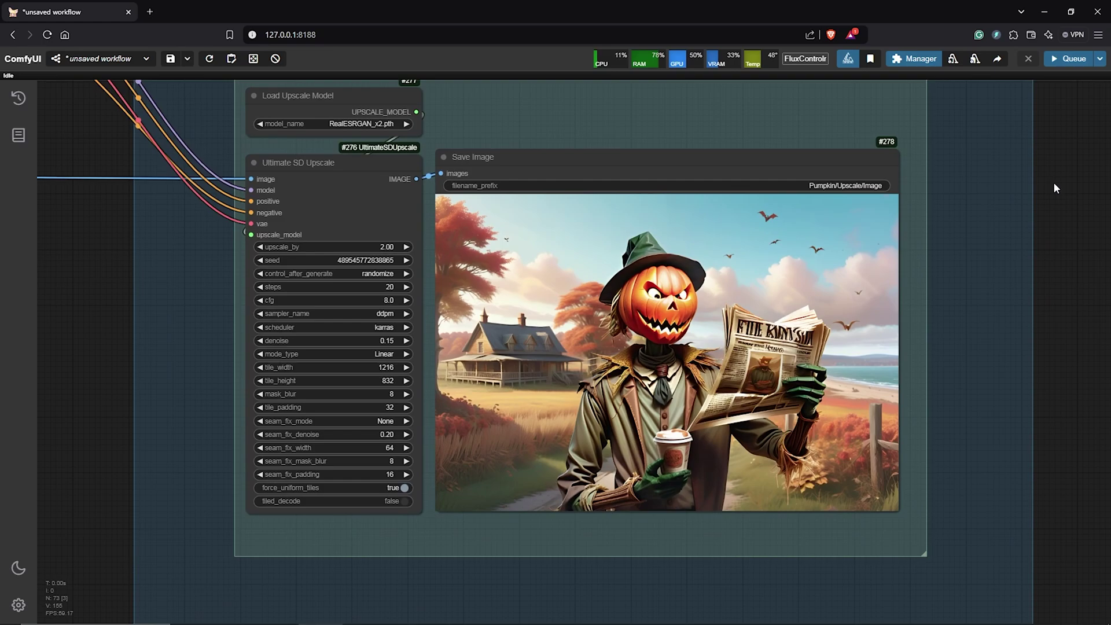
{"action": "left_click_drag", "start_coordinate": [1052, 184], "coordinate": [1052, 218]}
{"action": "left_click_drag", "start_coordinate": [643, 206], "coordinate": [655, 205]}
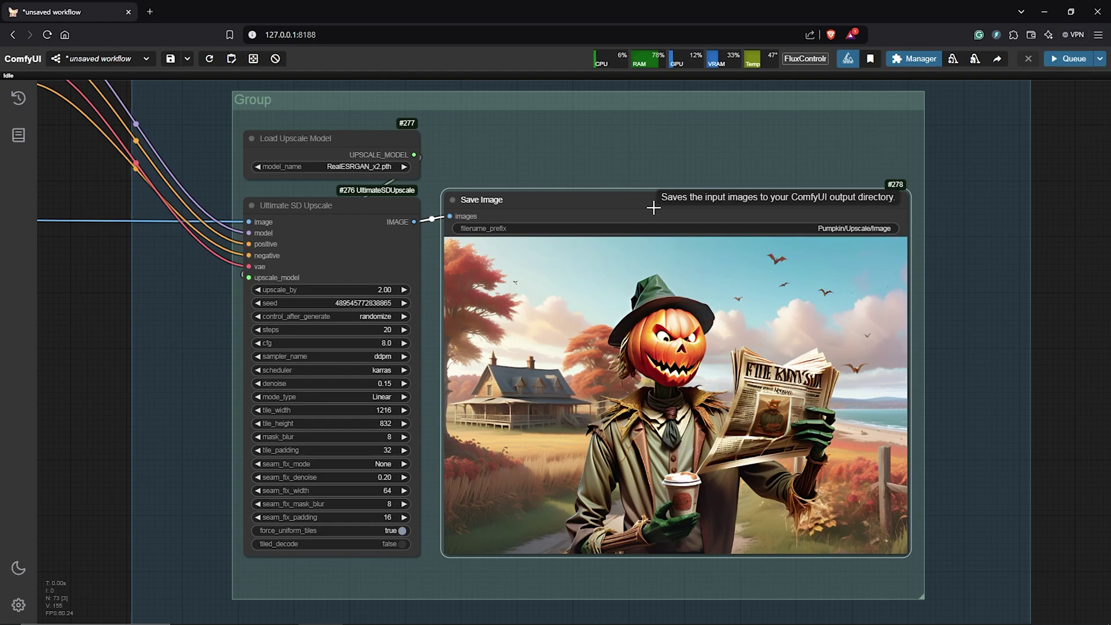
{"action": "scroll", "coordinate": [654, 207], "scroll_direction": "down", "scroll_amount": 10}
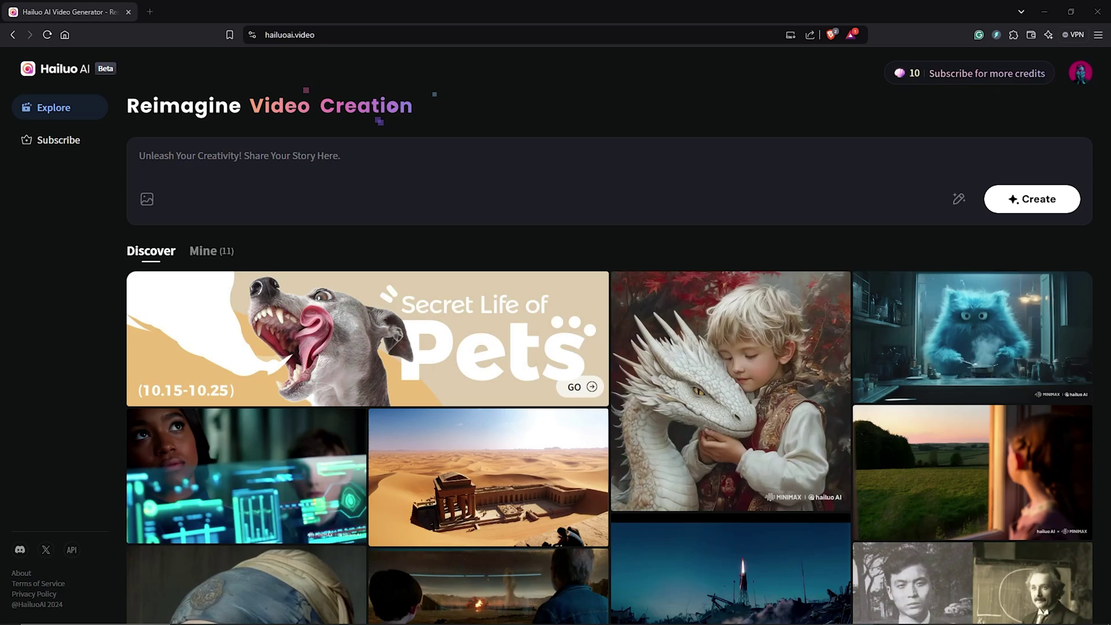
{"action": "scroll", "coordinate": [625, 347], "scroll_direction": "down", "scroll_amount": 8}
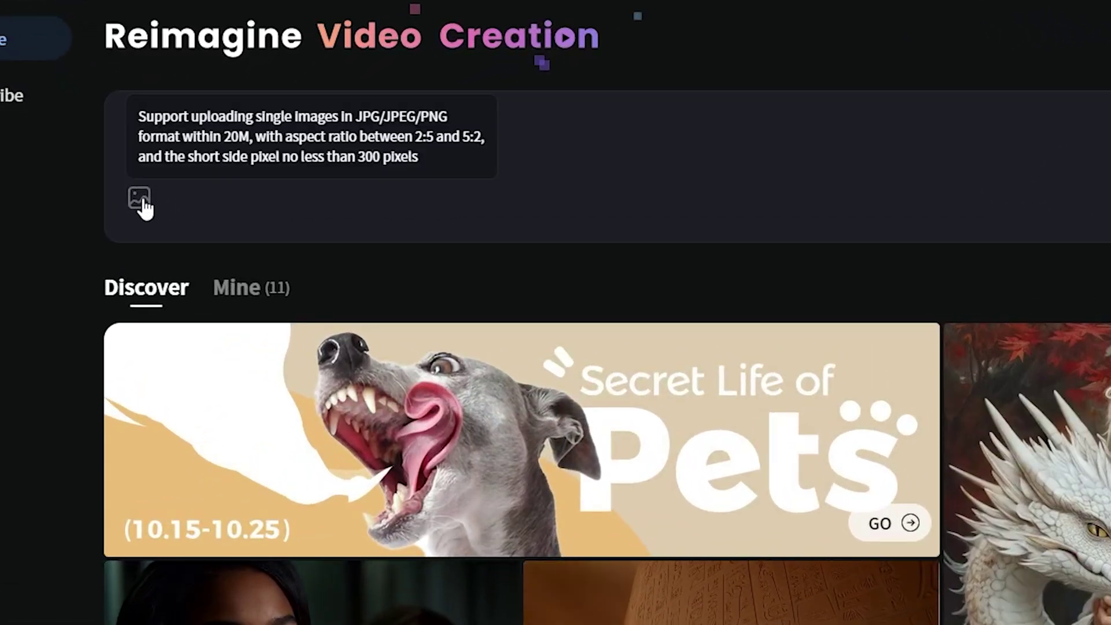
In Hailuo AI, upload Image_00005_.png from the Upscale folder and paste the prompt about the pumpkin-headed scarecrow walking along a countryside path
{"action": "left_click", "coordinate": [141, 201]}
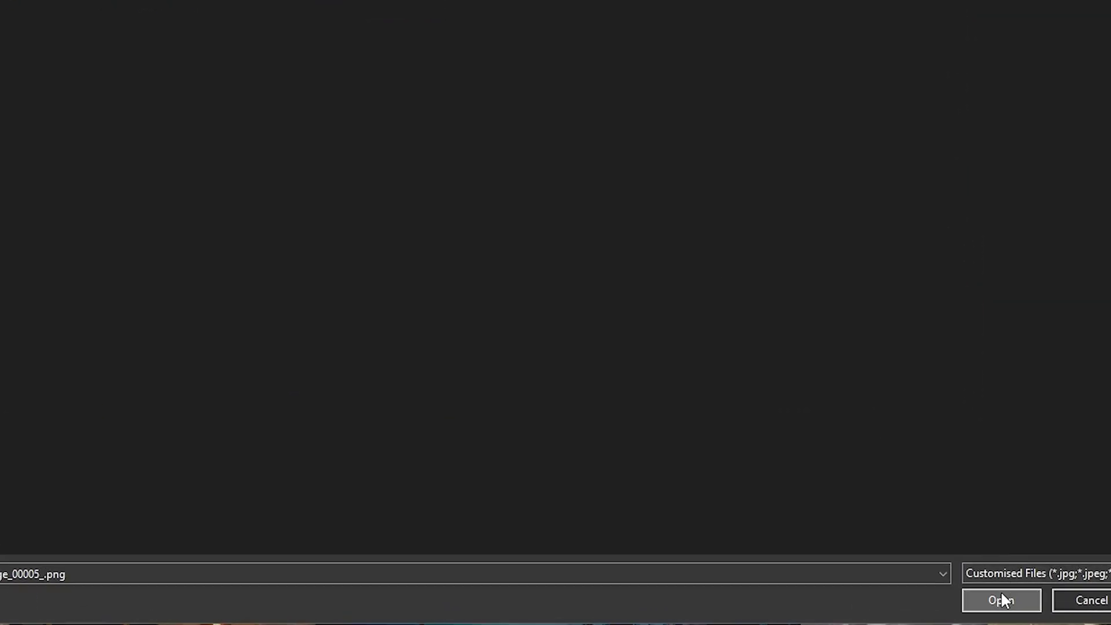
{"action": "left_click", "coordinate": [1003, 600]}
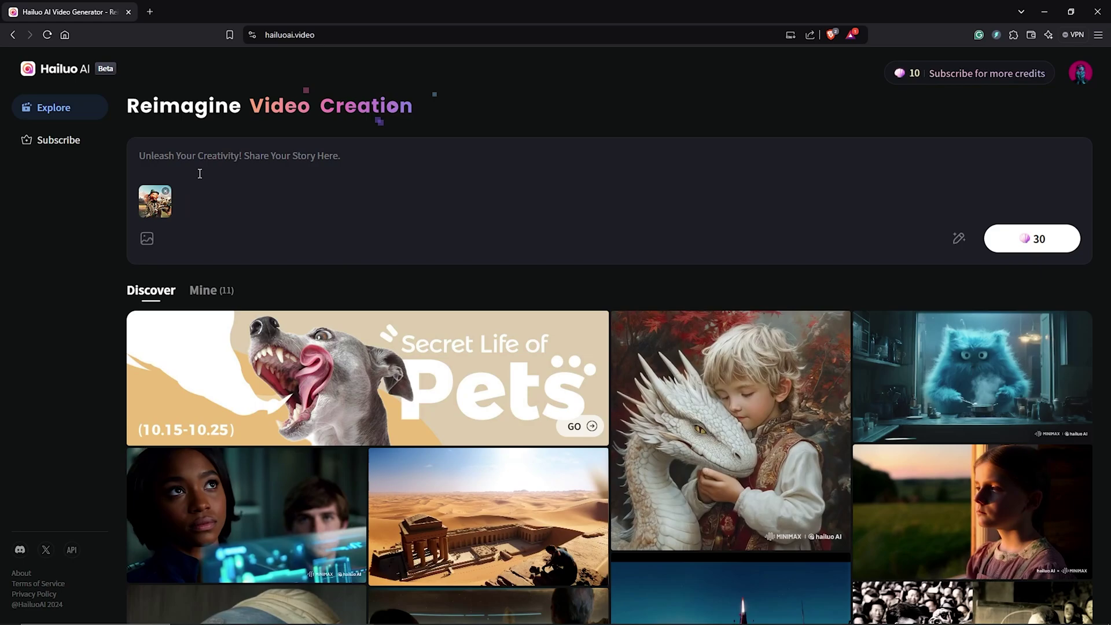
{"action": "right_click", "coordinate": [214, 159]}
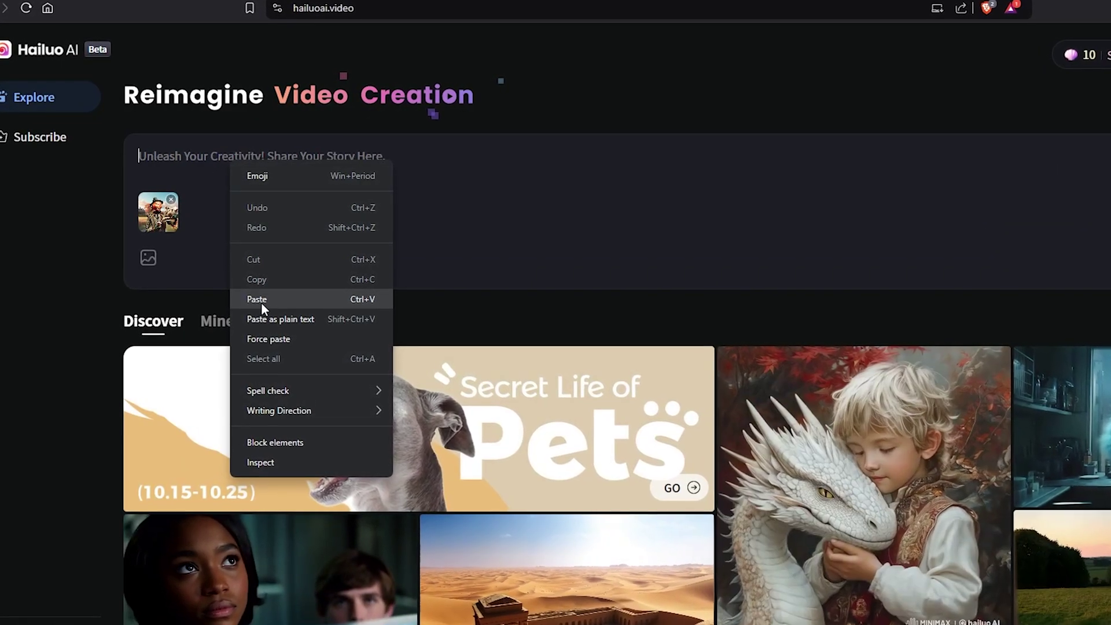
{"action": "left_click", "coordinate": [258, 300]}
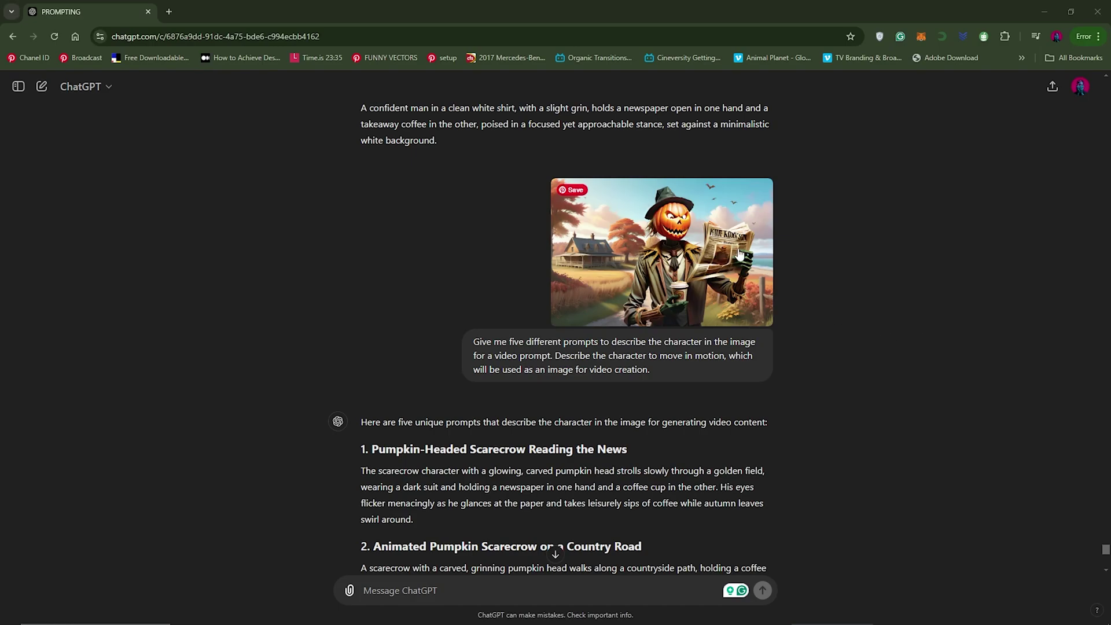
Review ChatGPT's five video prompts for the scarecrow image and the countryside path prompt entered in Hailuo AI
{"action": "scroll", "coordinate": [674, 462], "scroll_direction": "down", "scroll_amount": 1}
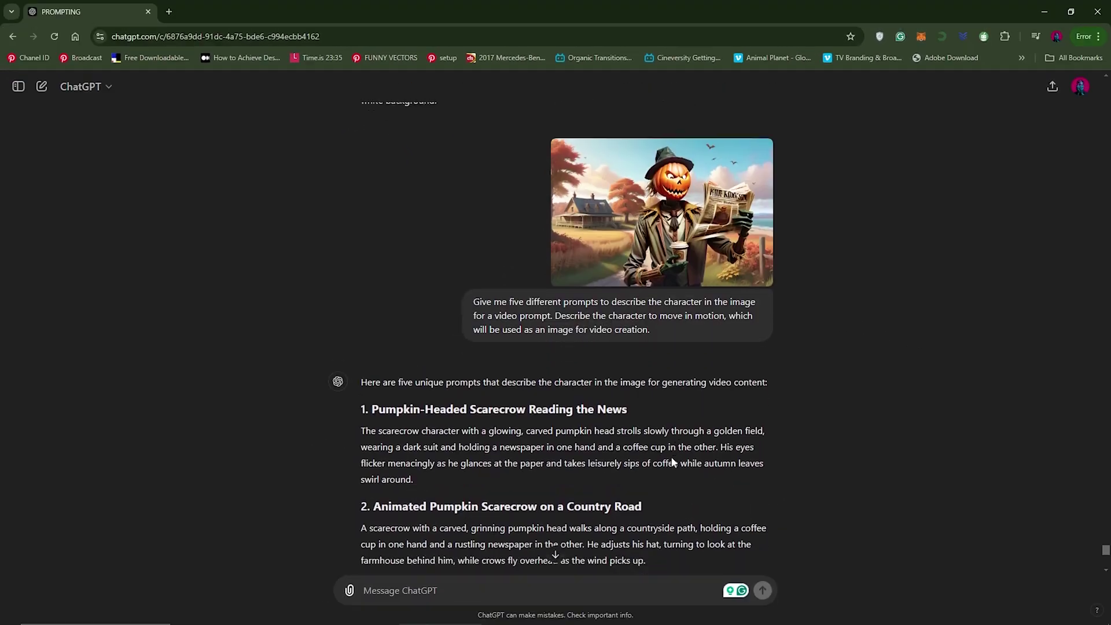
{"action": "scroll", "coordinate": [673, 461], "scroll_direction": "down", "scroll_amount": 3}
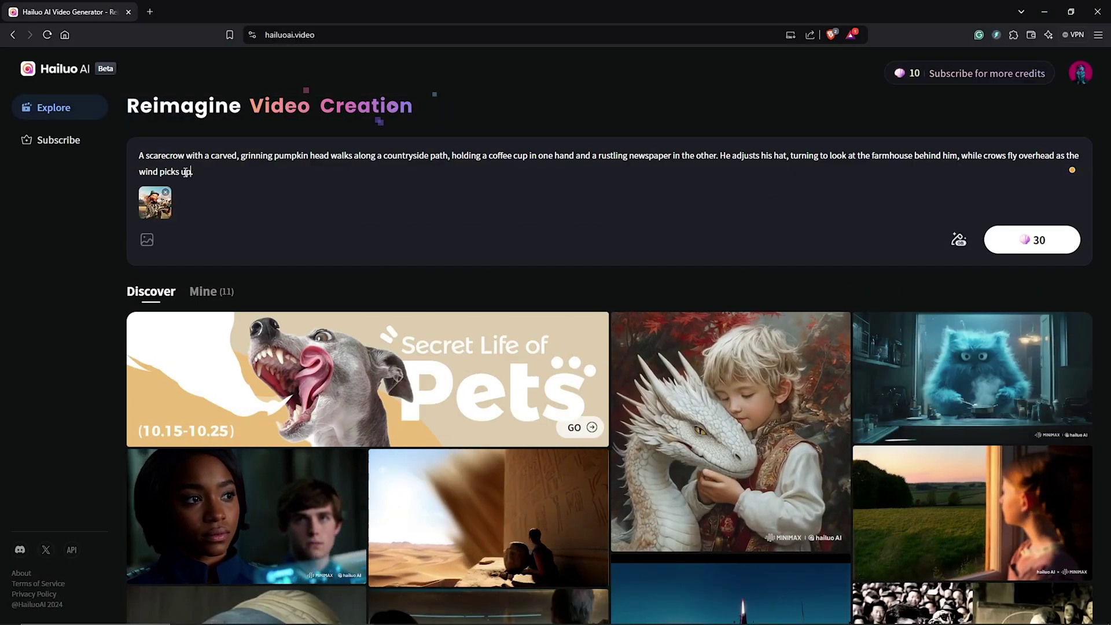
{"action": "left_click_drag", "start_coordinate": [192, 172], "coordinate": [136, 157]}
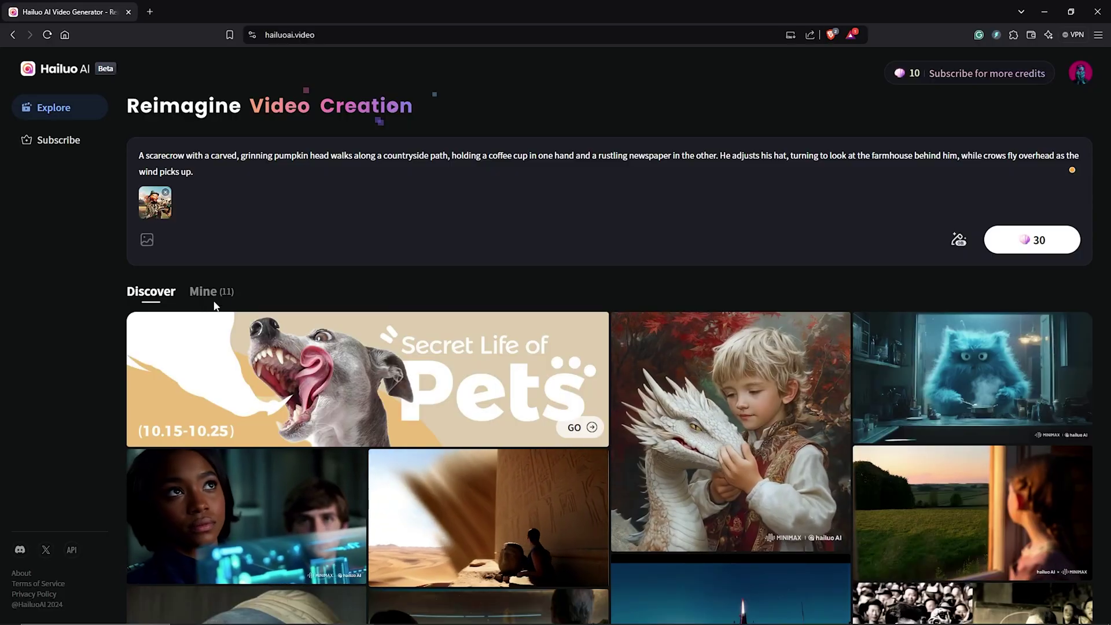
Open the generated scarecrow video from the own creations in Hailuo AI, watch it and download it
{"action": "left_click", "coordinate": [201, 291]}
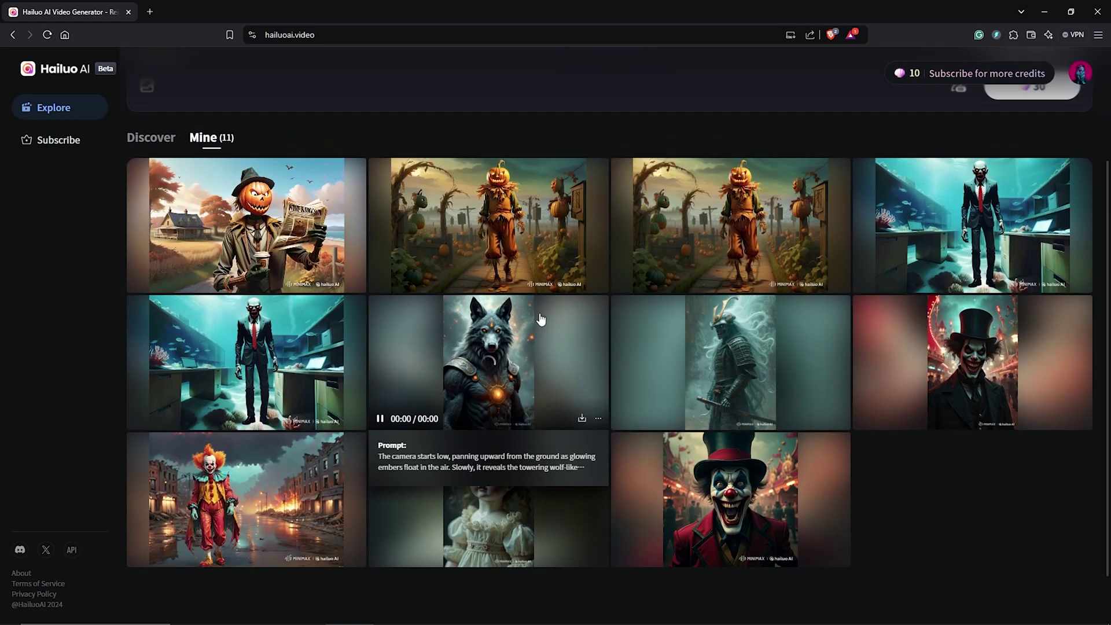
{"action": "scroll", "coordinate": [540, 320], "scroll_direction": "up", "scroll_amount": 2}
{"action": "mouse_move", "coordinate": [308, 468]}
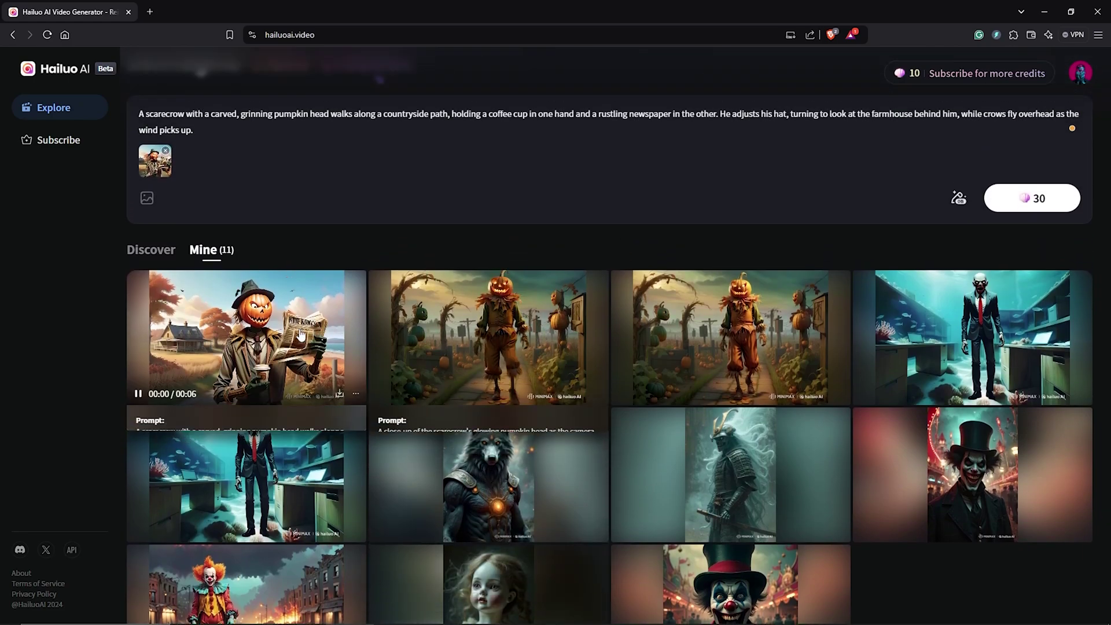
{"action": "left_click", "coordinate": [272, 349]}
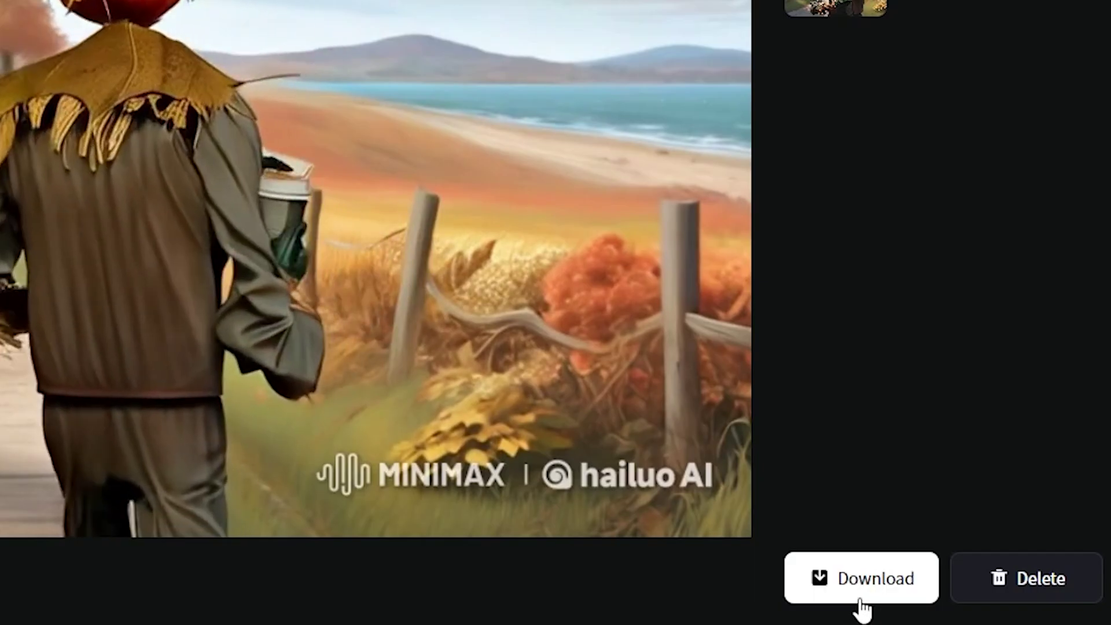
{"action": "left_click", "coordinate": [861, 602]}
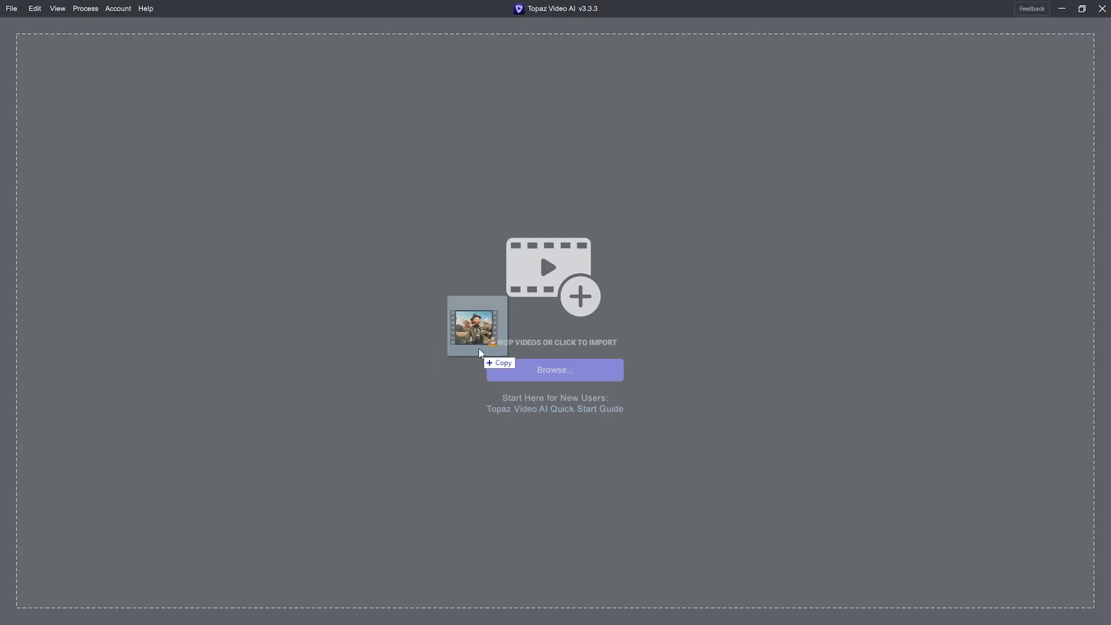
Import Pumpkin walk path.mp4 into Topaz Video AI and crop it to 1040×656, cutting off the watermark strip along the lower edge
{"action": "left_click_drag", "start_coordinate": [480, 350], "coordinate": [581, 315]}
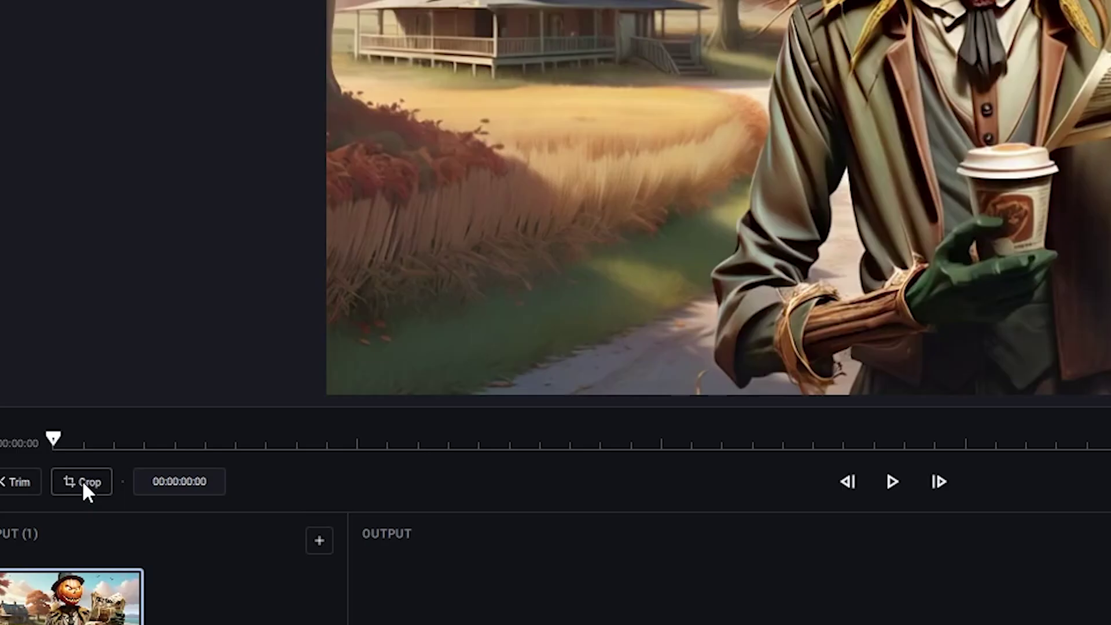
{"action": "left_click", "coordinate": [57, 485]}
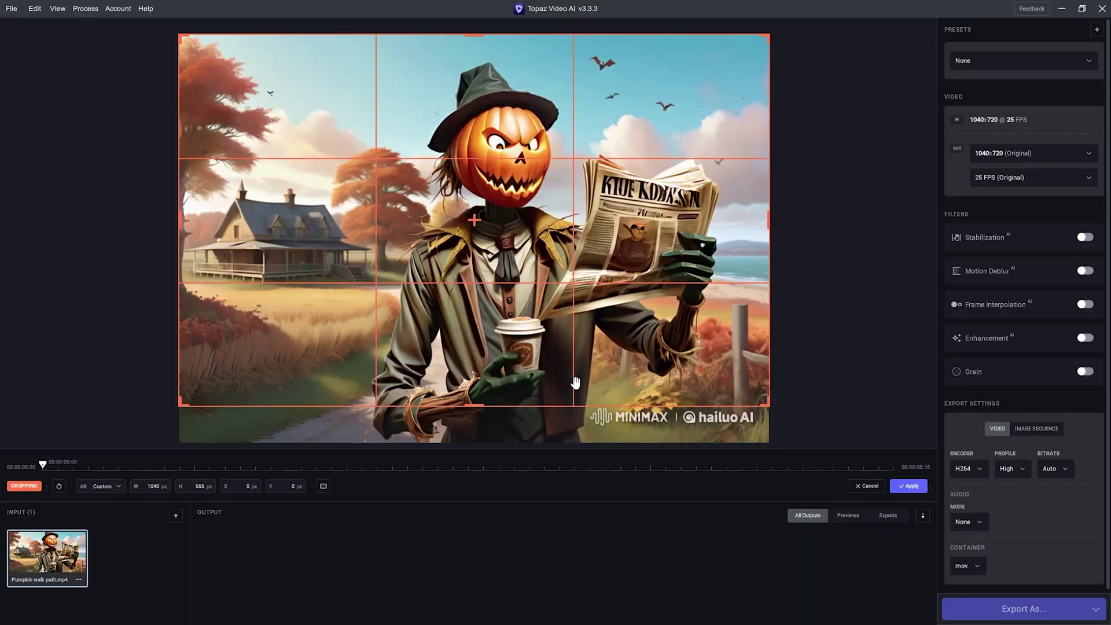
{"action": "left_click", "coordinate": [897, 489]}
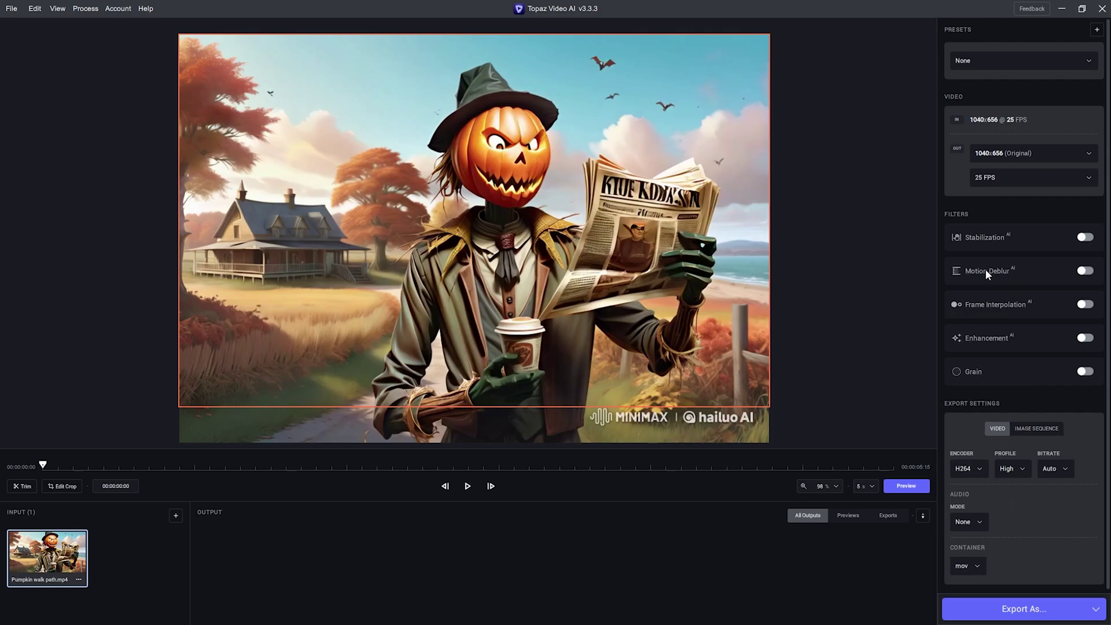
Enable Enhancement with manual parameters: Revert Compression 100, Recover Details 100, Sharpen 10, Dehalo 30 and Anti-Alias/Deblur 100
{"action": "left_click", "coordinate": [1082, 337]}
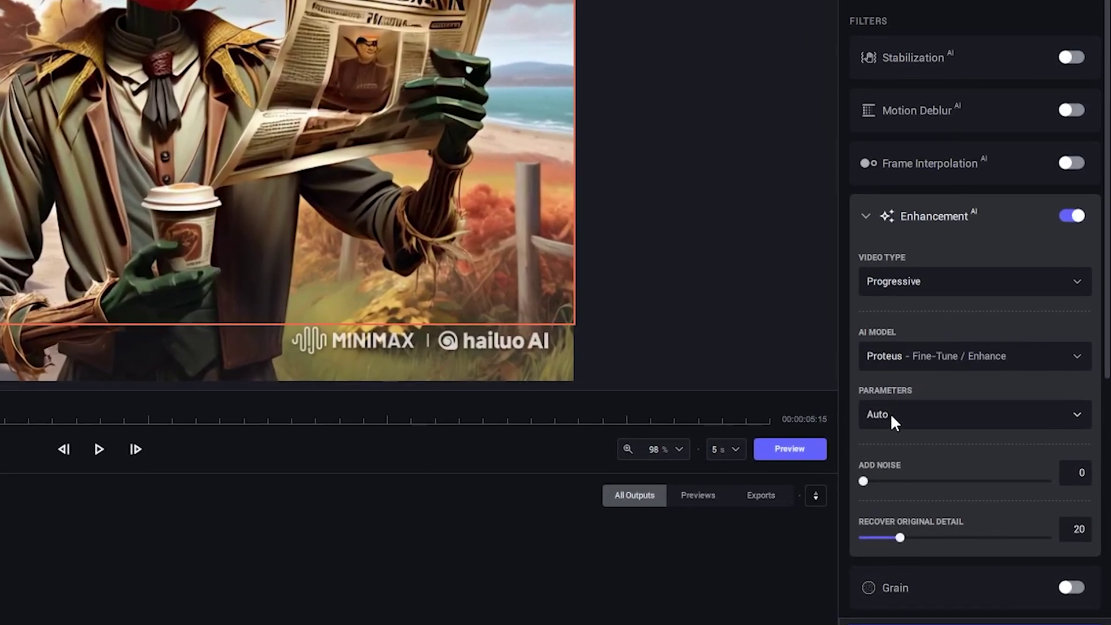
{"action": "left_click", "coordinate": [909, 426]}
{"action": "left_click", "coordinate": [897, 499]}
{"action": "scroll", "coordinate": [972, 348], "scroll_direction": "down", "scroll_amount": 5}
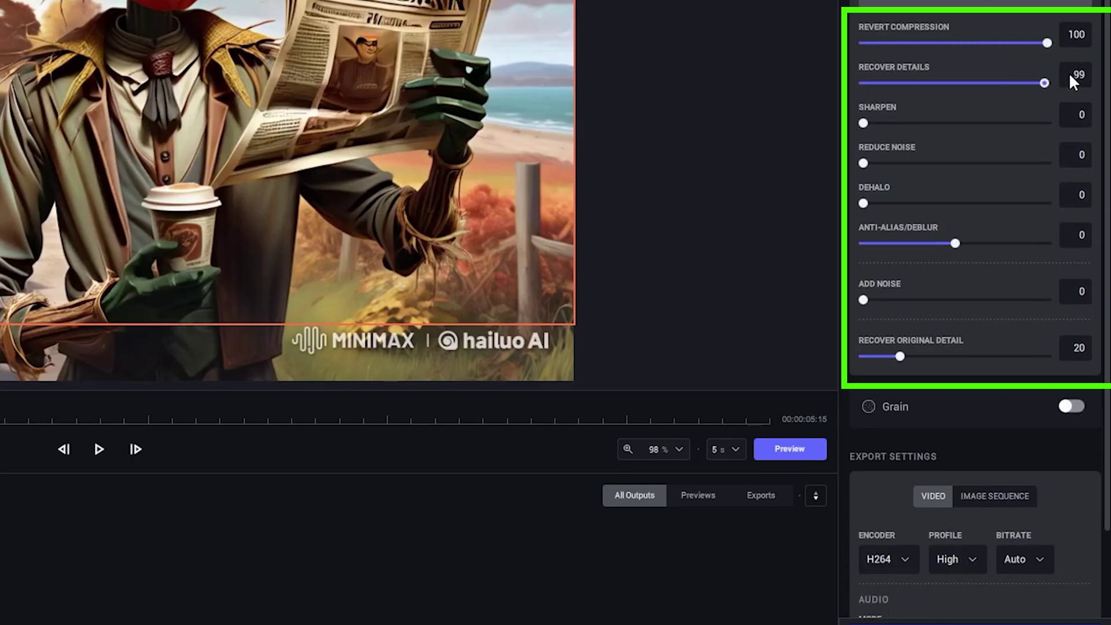
{"action": "left_click_drag", "start_coordinate": [885, 123], "coordinate": [882, 123]}
{"action": "left_click_drag", "start_coordinate": [863, 203], "coordinate": [946, 213]}
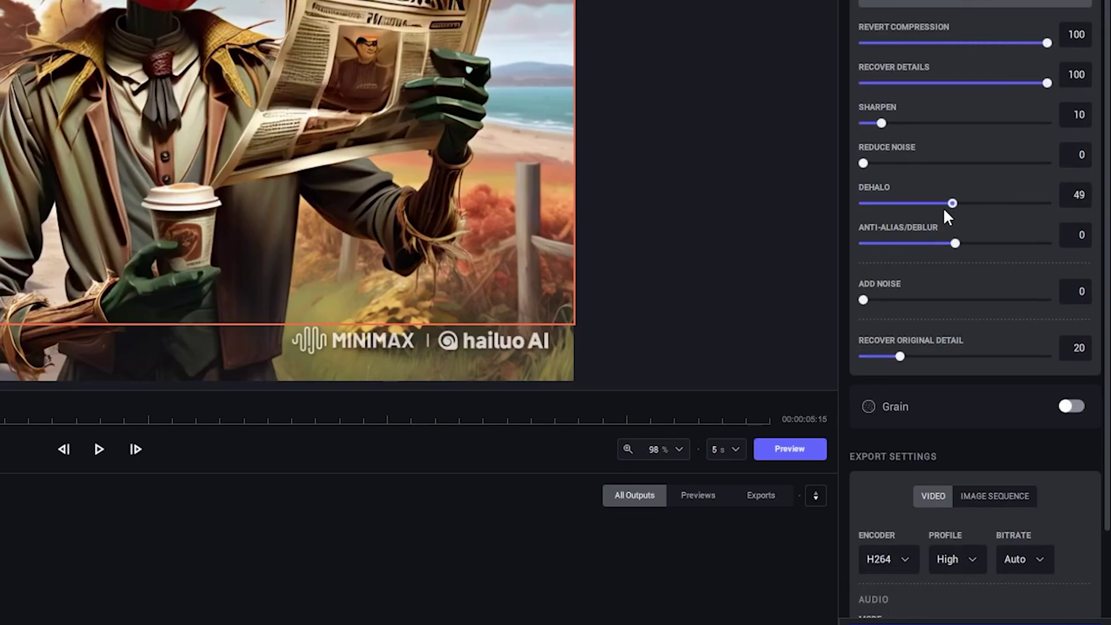
{"action": "scroll", "coordinate": [1106, 197], "scroll_direction": "down", "scroll_amount": 3}
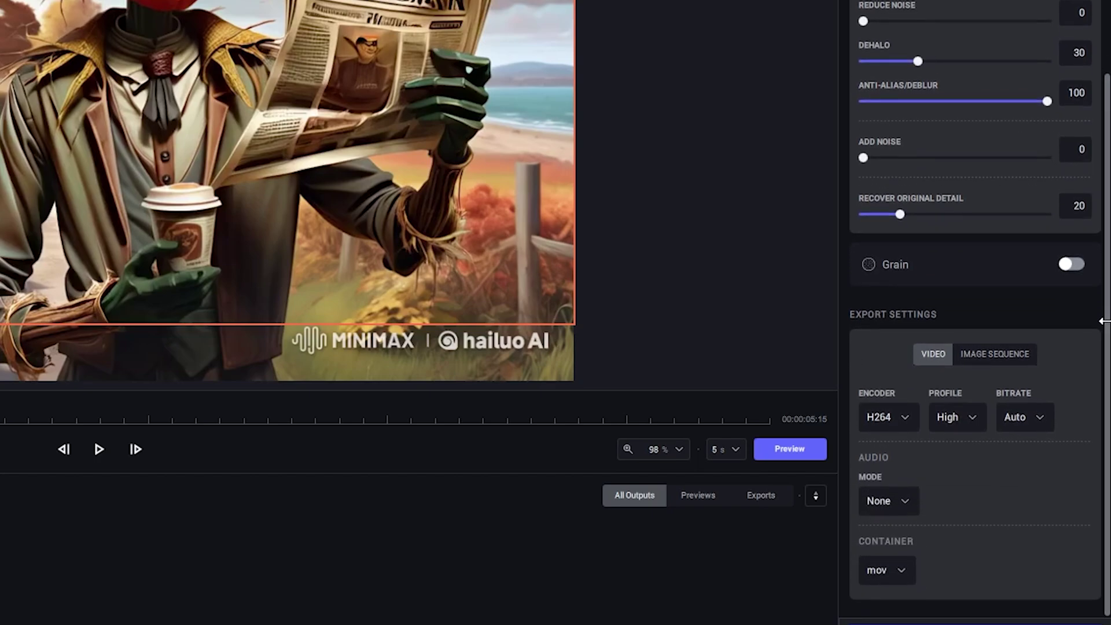
Set the export container to mp4 and export the video as Pumpkin walk path_TOPAZ.mp4 in the Workflow - Changing Background folder
{"action": "left_click", "coordinate": [887, 538]}
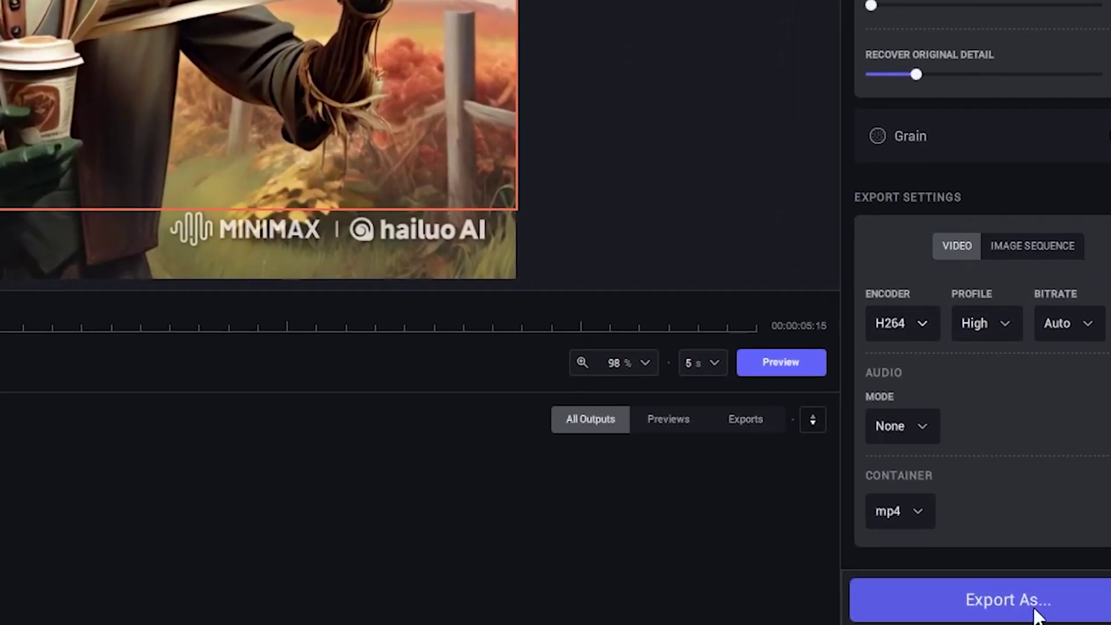
{"action": "left_click", "coordinate": [1024, 609]}
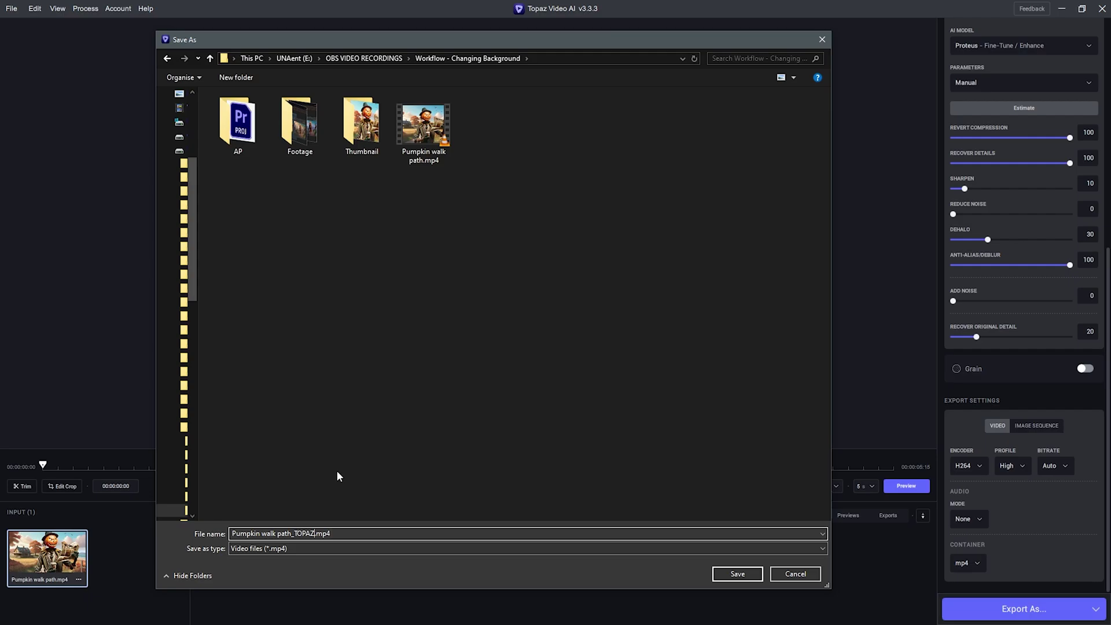
{"action": "left_click", "coordinate": [736, 573]}
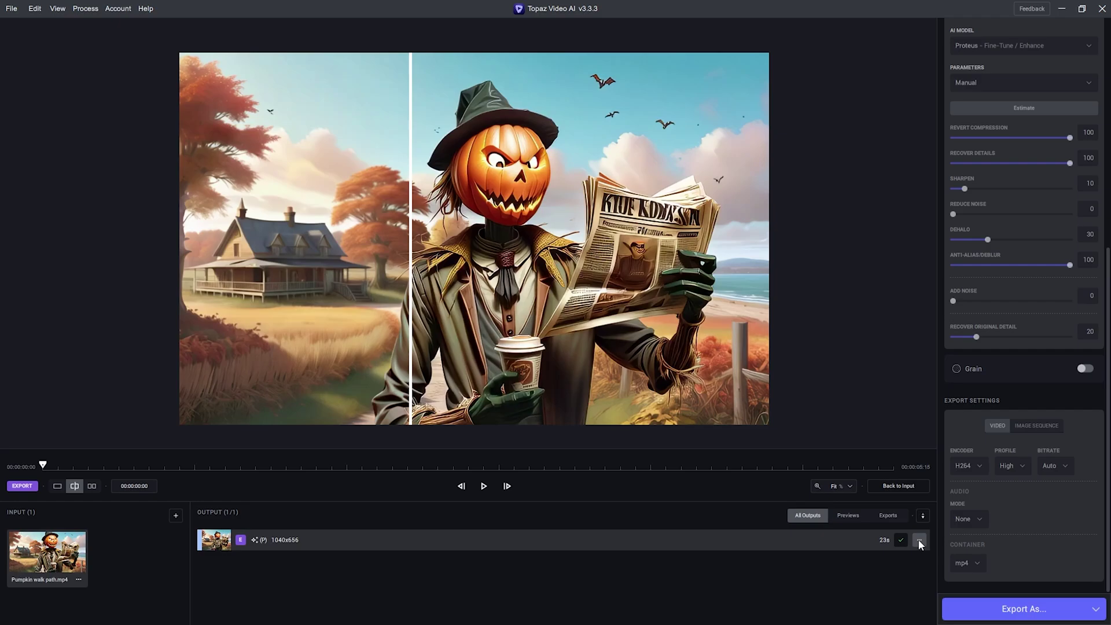
Play the exported Pumpkin walk path_TOPAZ.mp4 in VLC media player to check the enhanced result
{"action": "left_click", "coordinate": [918, 540]}
{"action": "left_click", "coordinate": [965, 510]}
{"action": "left_click_drag", "start_coordinate": [1065, 51], "coordinate": [515, 82]}
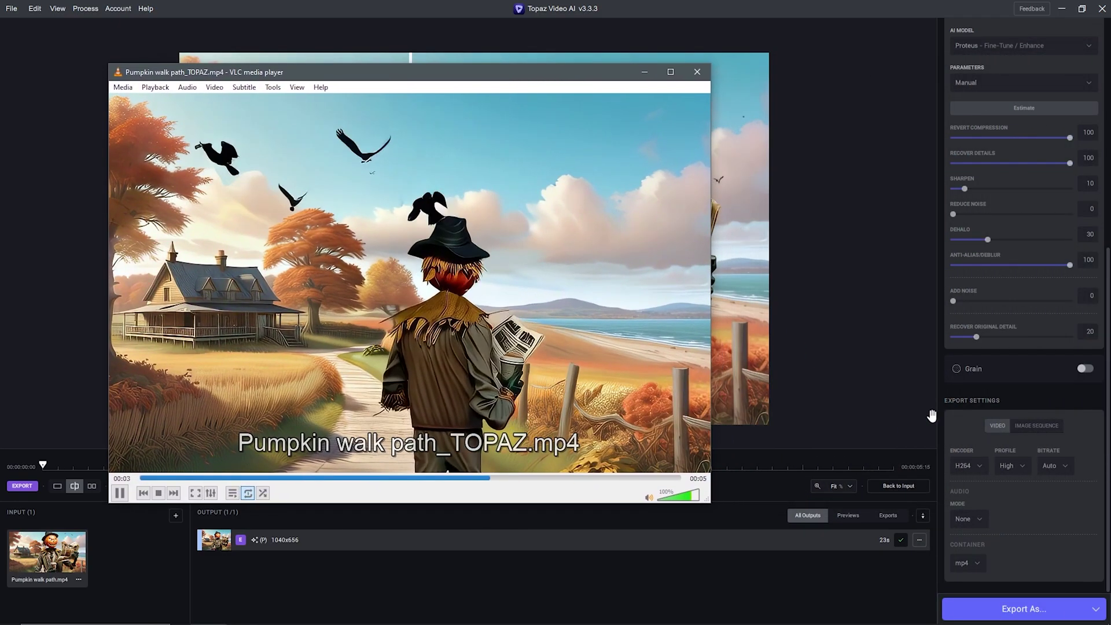